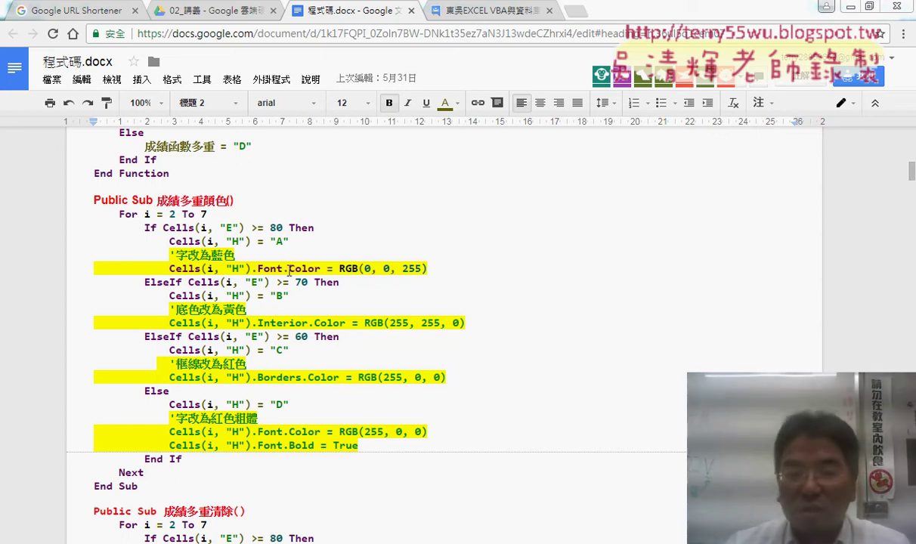
Step: Highlight the grade-A blue font code line and its comment, then return to the Excel grade workbook
{"action": "left_click_drag", "start_coordinate": [259, 268], "coordinate": [427, 269]}
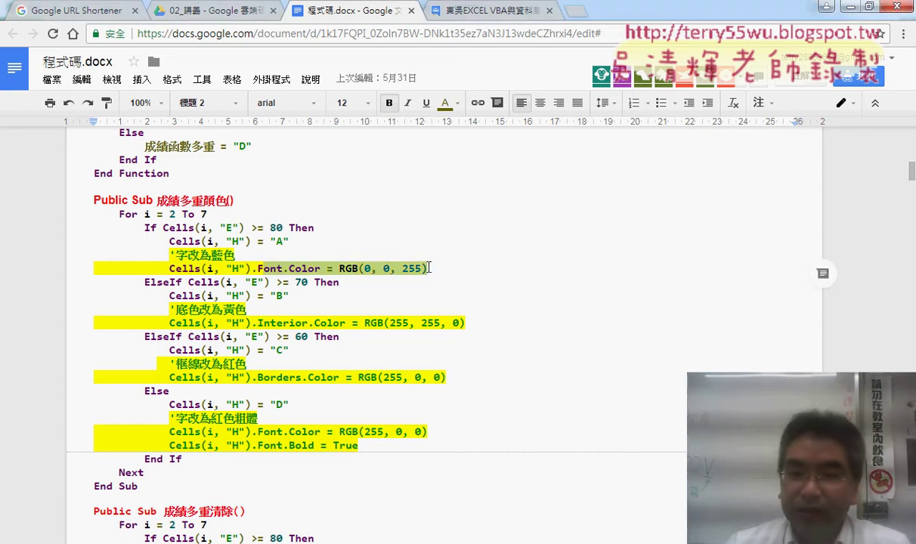
{"action": "left_click_drag", "start_coordinate": [234, 256], "coordinate": [173, 255]}
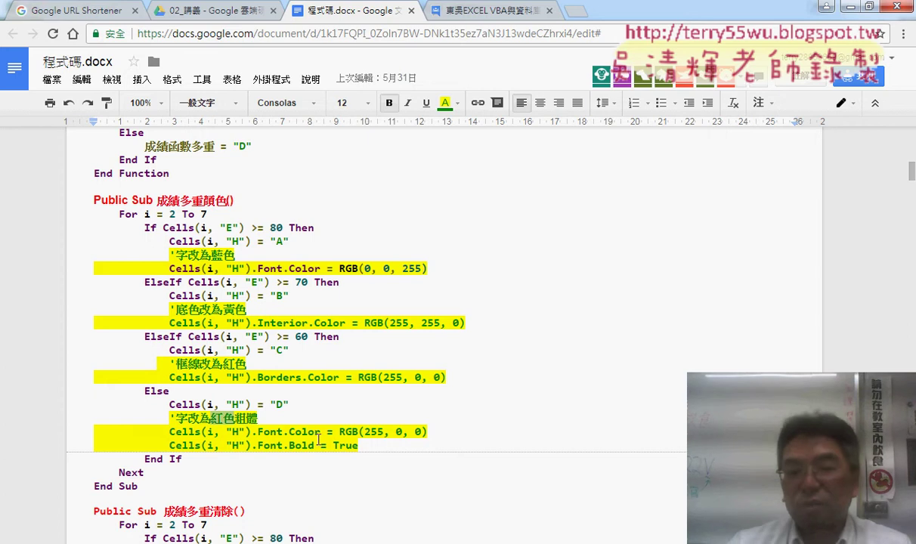
{"action": "left_click", "coordinate": [849, 8]}
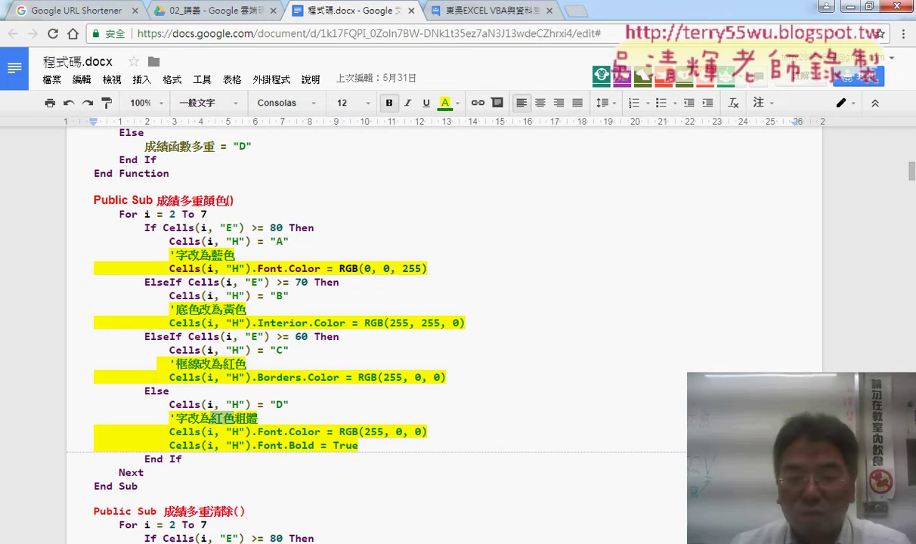
{"action": "mouse_move", "coordinate": [170, 449]}
{"action": "left_click", "coordinate": [155, 393]}
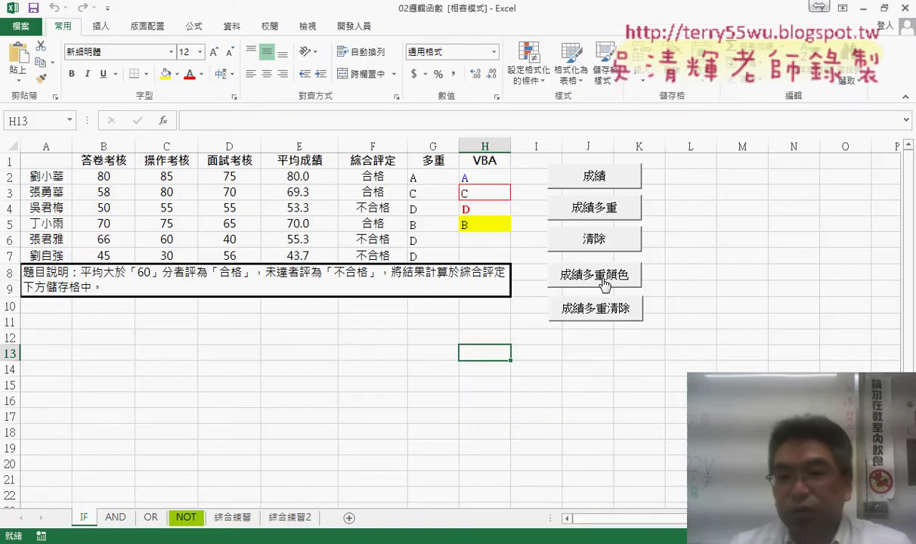
Step: Assign the 成績多重顏色 macro to its button via 指定巨集 and run it up to the breakpoint
{"action": "right_click", "coordinate": [594, 239]}
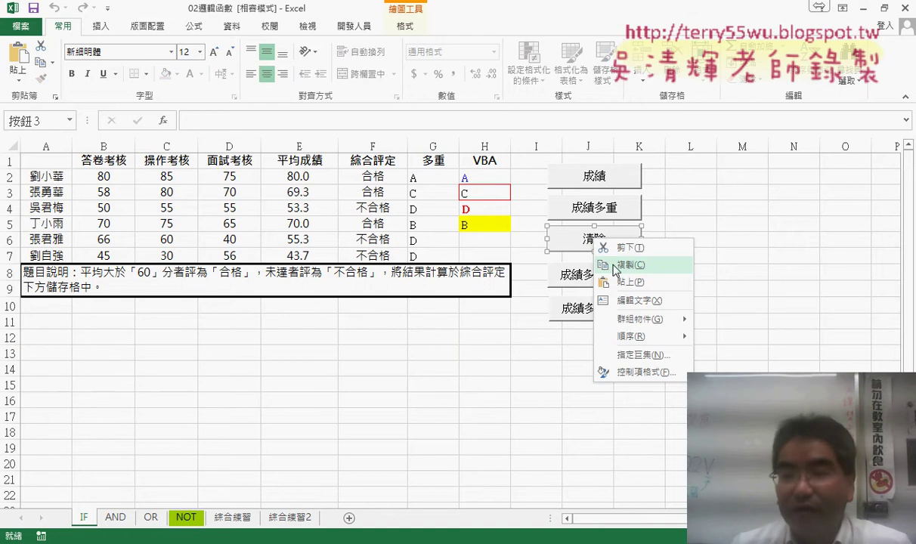
{"action": "right_click", "coordinate": [568, 278]}
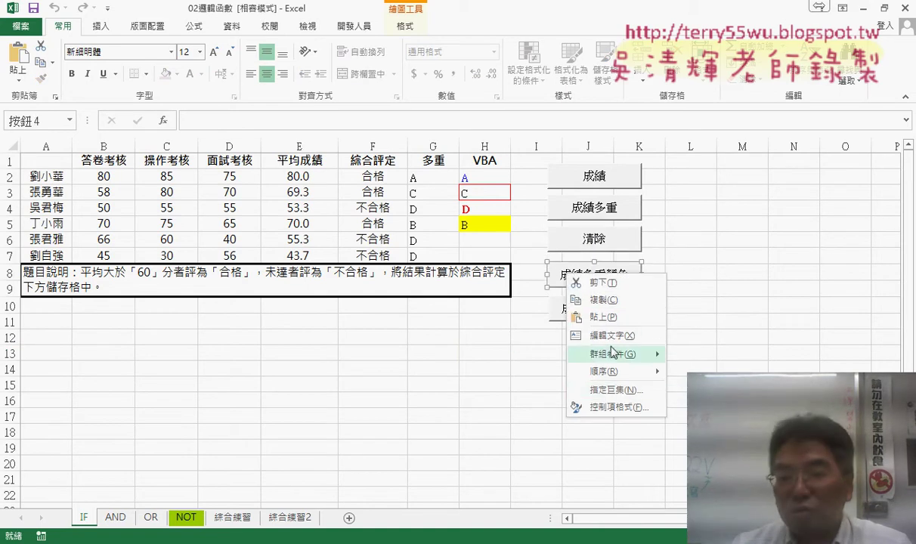
{"action": "left_click", "coordinate": [615, 390]}
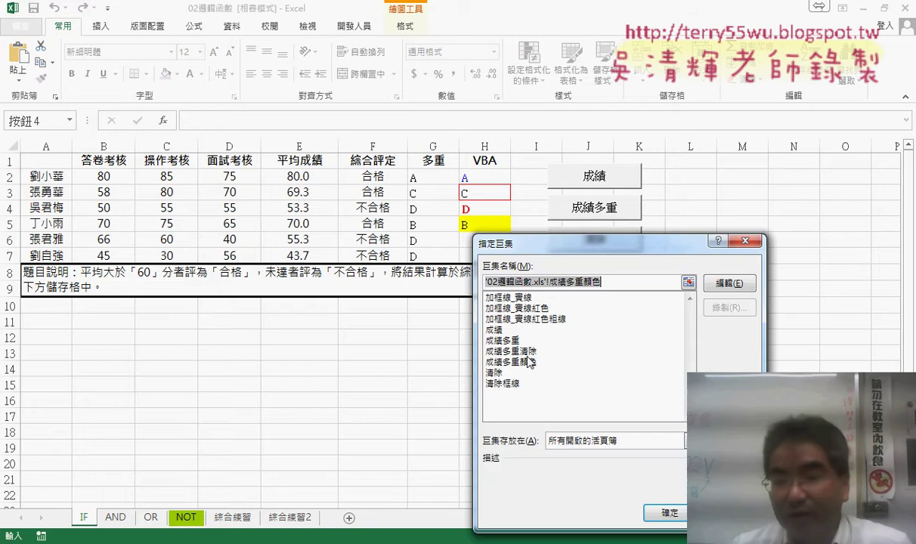
{"action": "left_click", "coordinate": [531, 363]}
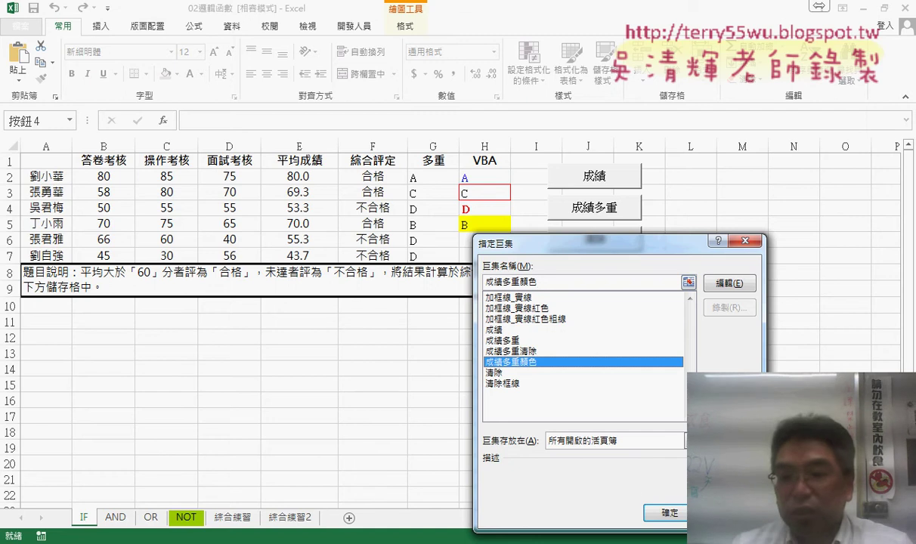
{"action": "left_click", "coordinate": [665, 512]}
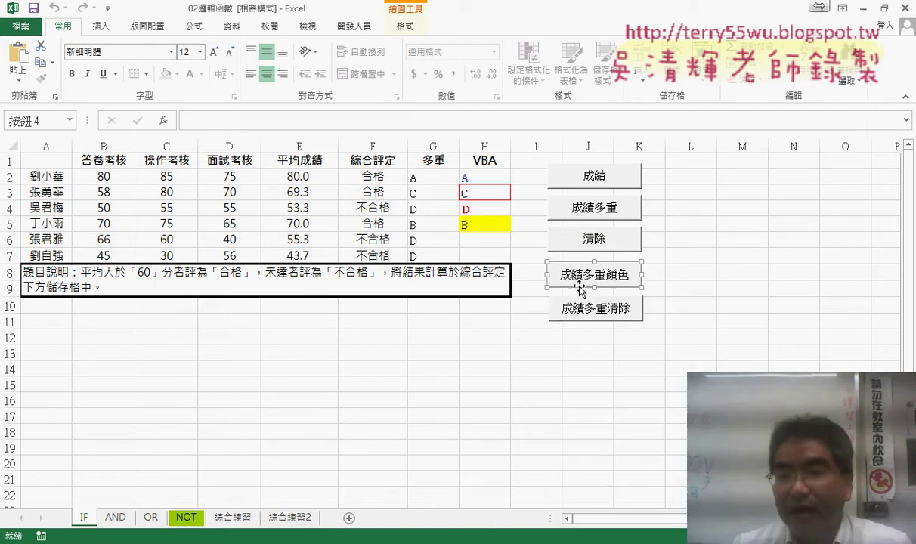
{"action": "left_click", "coordinate": [730, 286]}
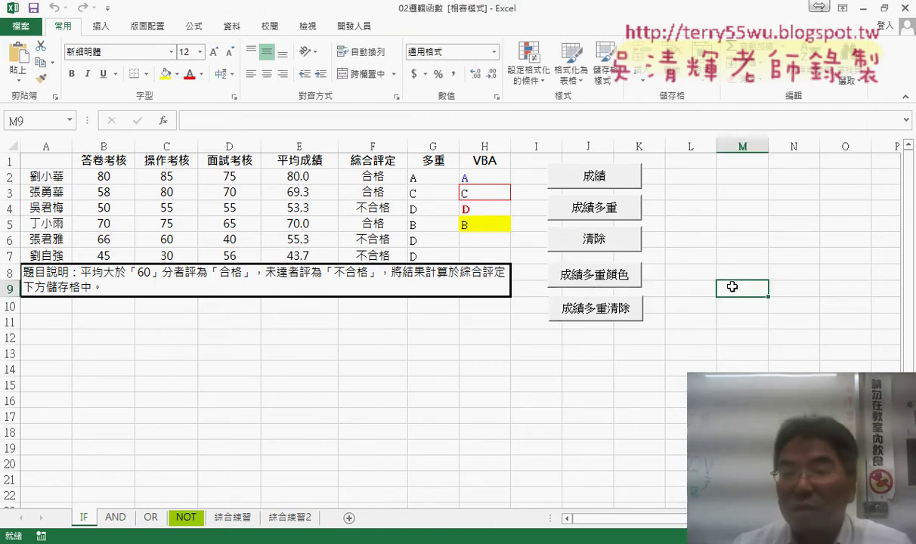
{"action": "left_click", "coordinate": [605, 276]}
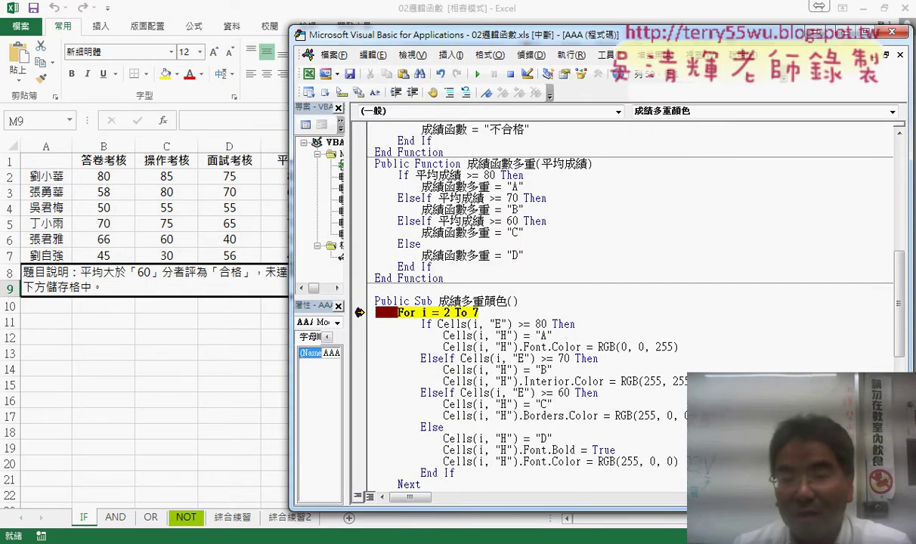
Step: Remove the breakpoint, finish grading, run 清除, and select H2:H7 to show the leftover formatting
{"action": "key", "text": "F9"}
{"action": "left_click", "coordinate": [476, 73]}
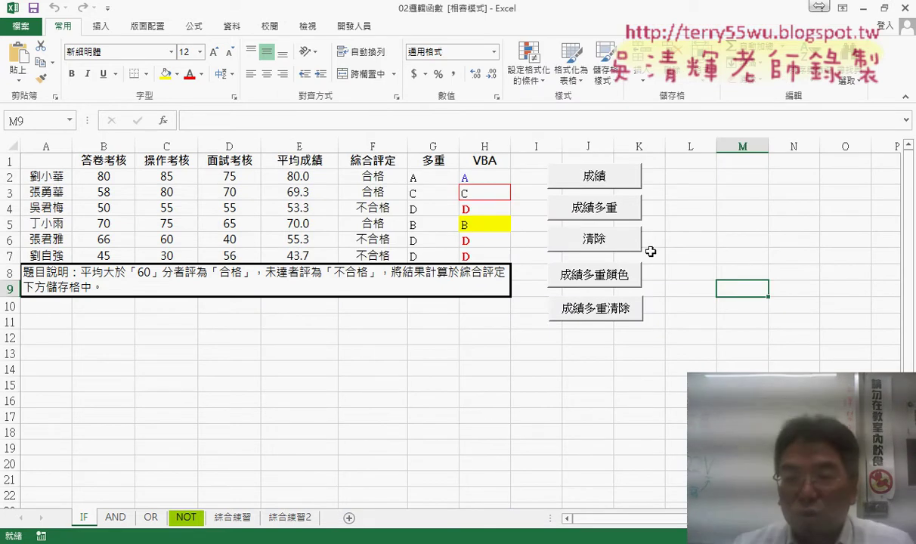
{"action": "left_click", "coordinate": [613, 247]}
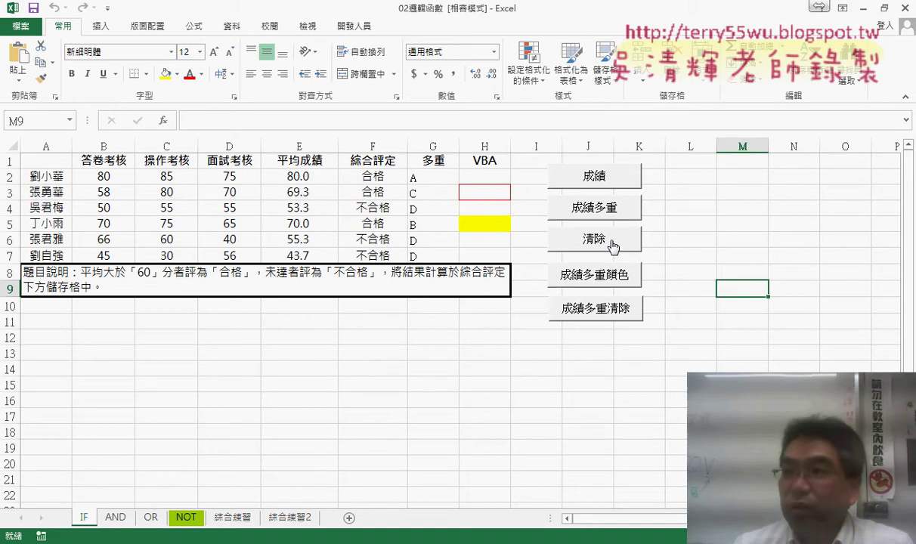
{"action": "left_click_drag", "start_coordinate": [482, 178], "coordinate": [487, 262]}
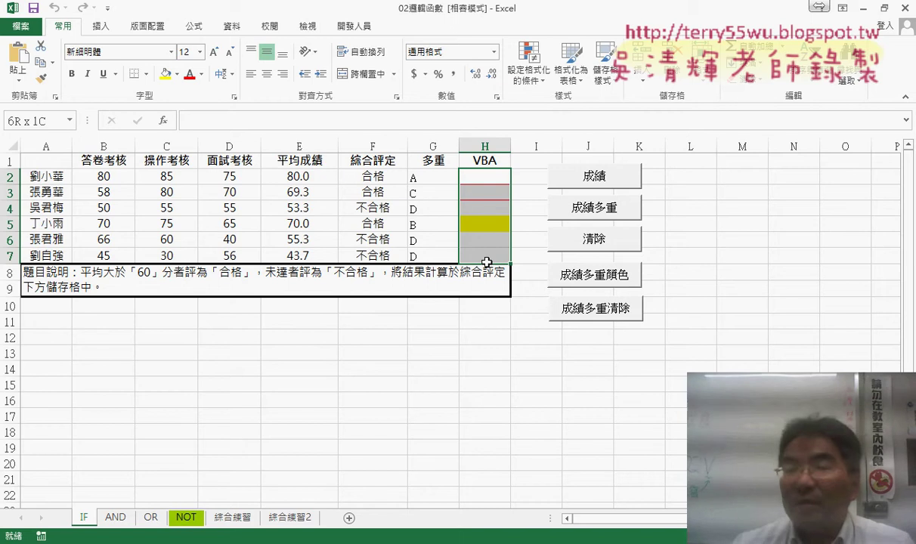
{"action": "left_click_drag", "start_coordinate": [487, 261], "coordinate": [486, 262]}
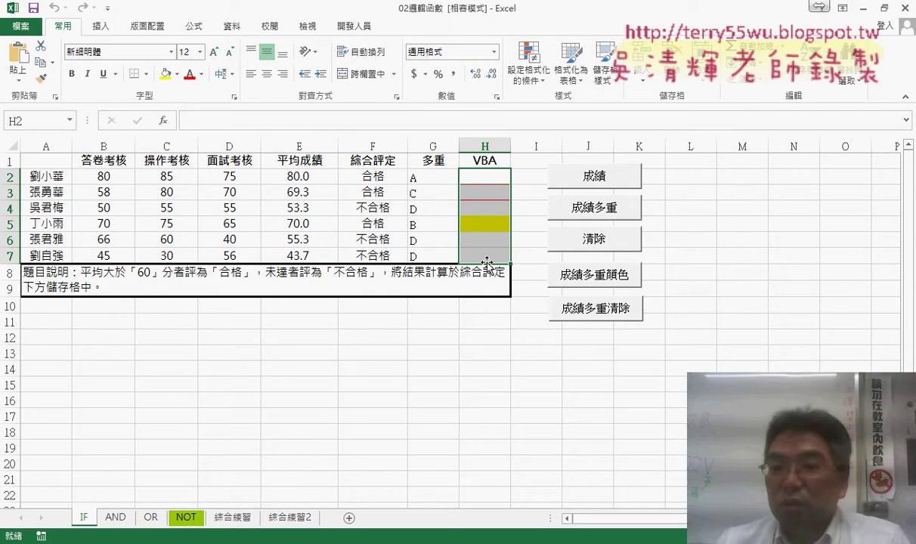
Step: Rerun 成績多重顏色 so H2:H7 shows A, C, D, B, D, D, then inspect G2's nested IF
{"action": "left_click", "coordinate": [489, 192]}
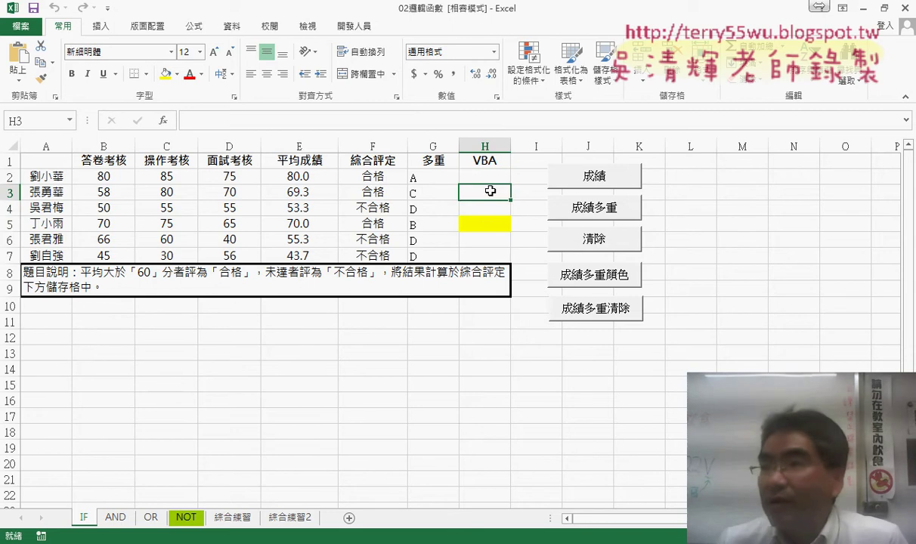
{"action": "left_click", "coordinate": [572, 275]}
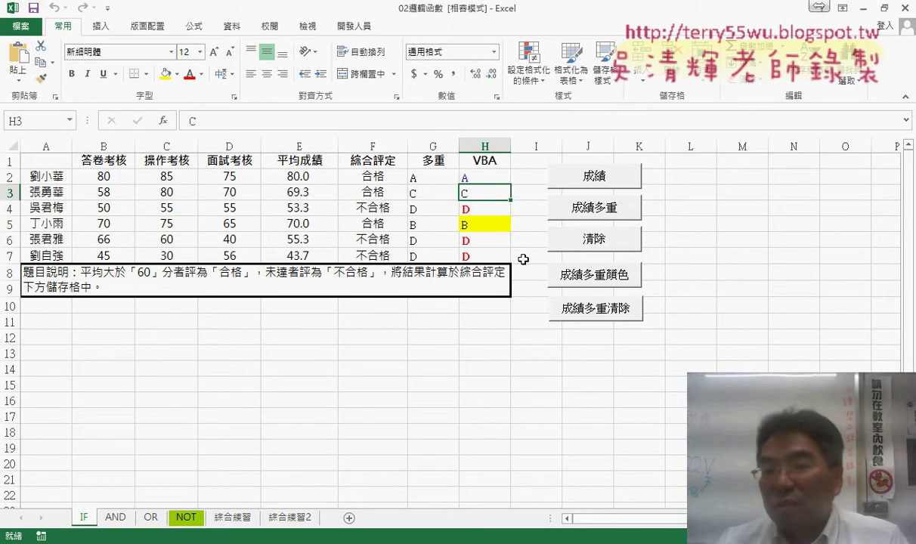
{"action": "left_click", "coordinate": [481, 256]}
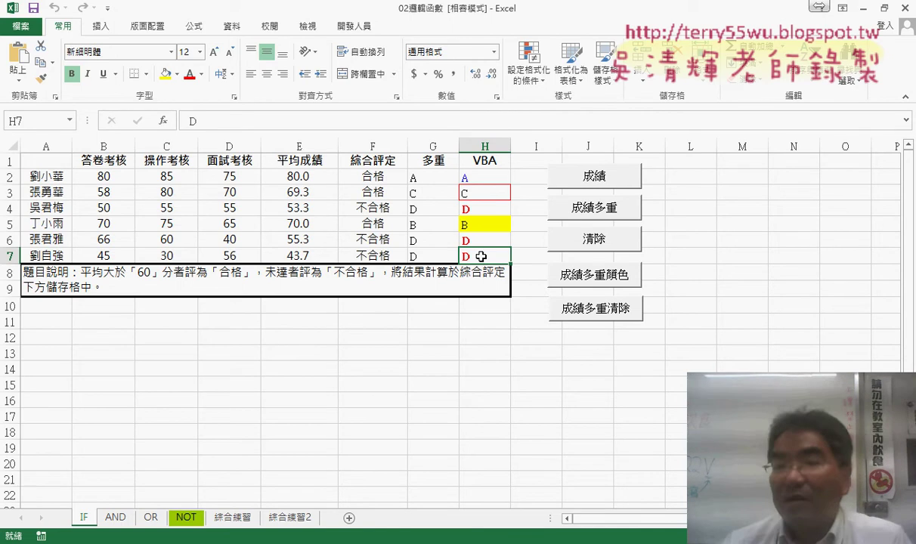
{"action": "left_click", "coordinate": [420, 178]}
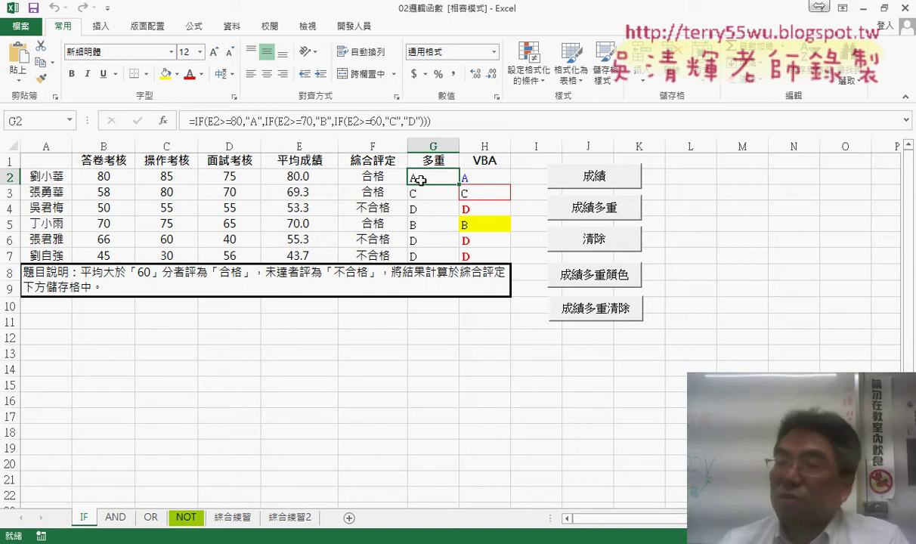
Step: Open the code of the macro assigned to the 成績多重清除 button
{"action": "right_click", "coordinate": [625, 318]}
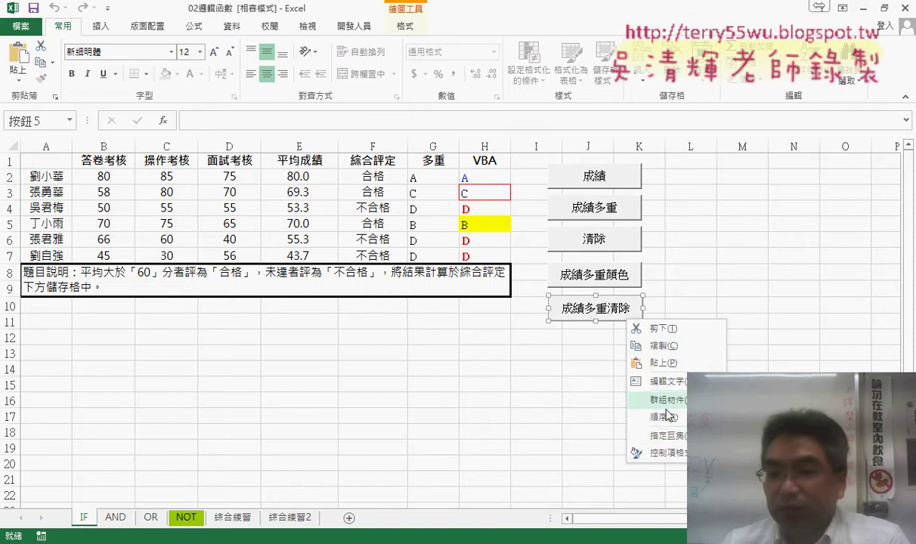
{"action": "left_click", "coordinate": [665, 436]}
{"action": "left_click", "coordinate": [777, 240]}
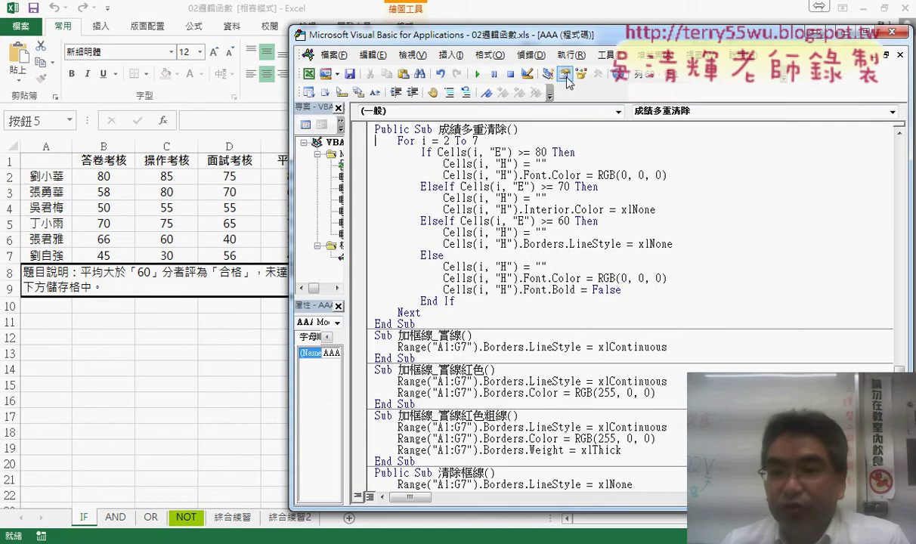
Step: Place the editor beside the sheet and highlight 清除 in the 成績多重清除 procedure name
{"action": "left_click_drag", "start_coordinate": [571, 42], "coordinate": [812, 42]}
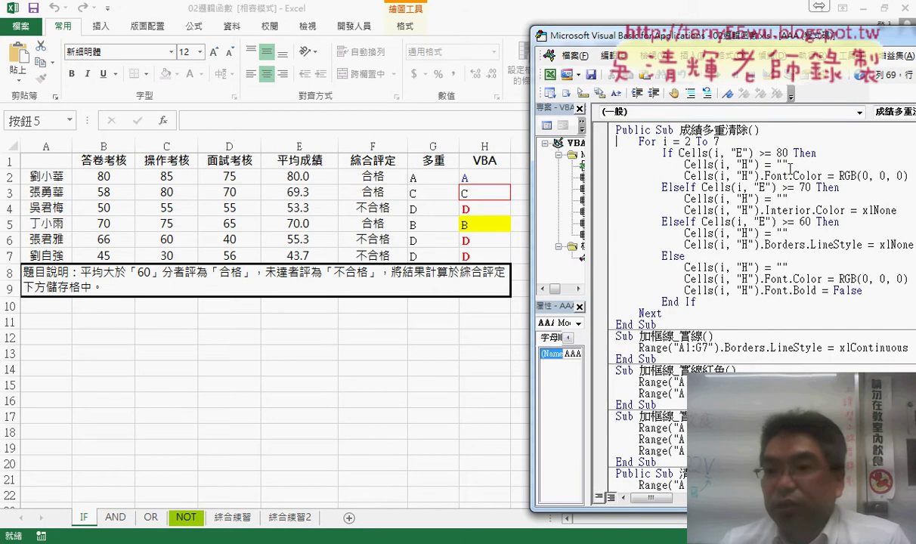
{"action": "scroll", "coordinate": [761, 149], "scroll_direction": "up", "scroll_amount": 1}
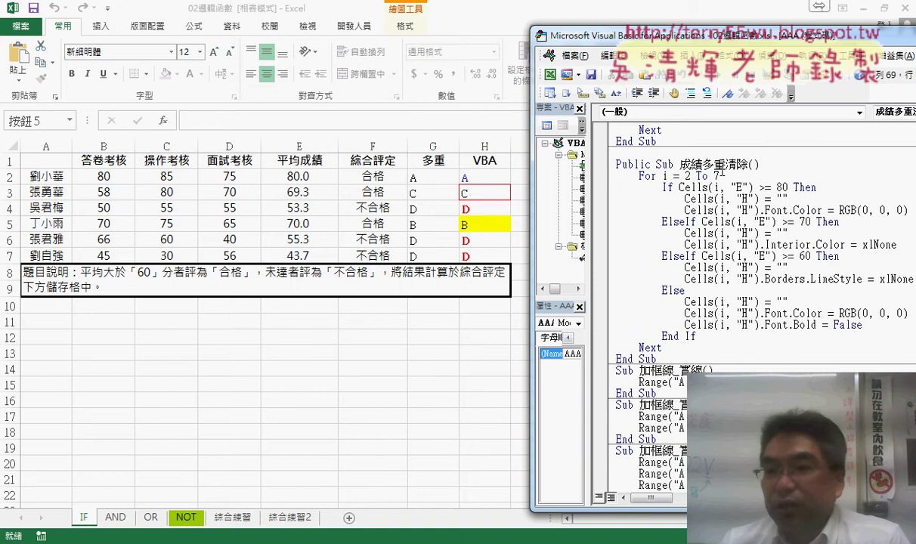
{"action": "double_click", "coordinate": [715, 164]}
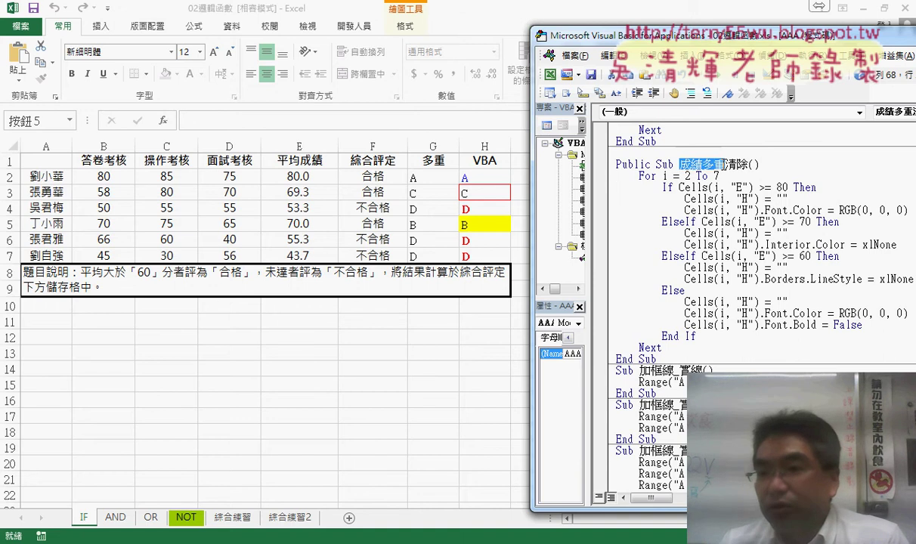
{"action": "scroll", "coordinate": [737, 195], "scroll_direction": "up", "scroll_amount": 2}
{"action": "scroll", "coordinate": [738, 195], "scroll_direction": "up", "scroll_amount": 4}
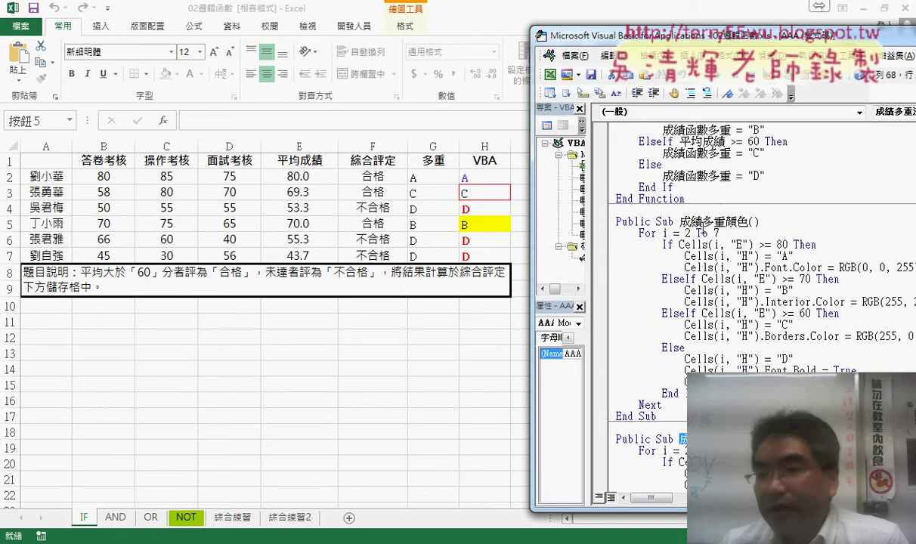
{"action": "scroll", "coordinate": [738, 195], "scroll_direction": "down", "scroll_amount": 1}
{"action": "scroll", "coordinate": [737, 195], "scroll_direction": "down", "scroll_amount": 2}
{"action": "scroll", "coordinate": [738, 278], "scroll_direction": "down", "scroll_amount": 2}
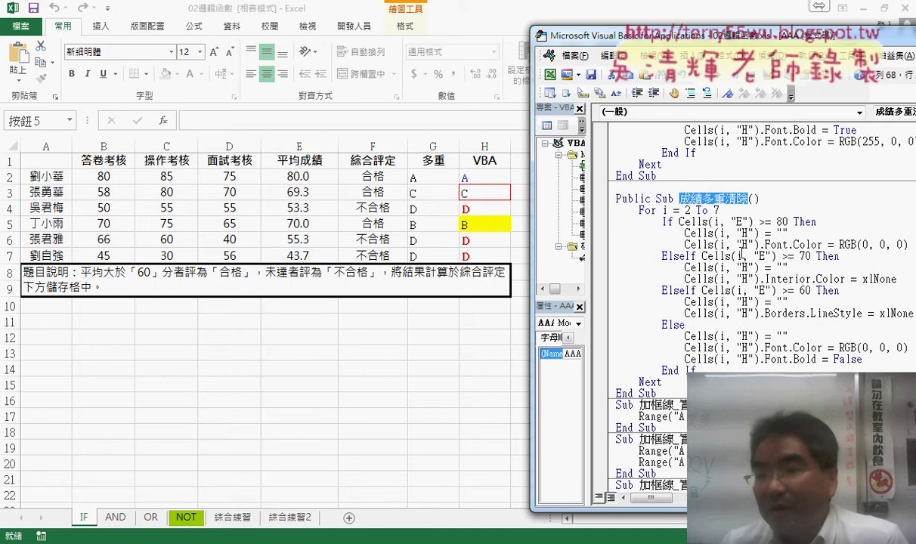
{"action": "left_click", "coordinate": [756, 197]}
{"action": "left_click_drag", "start_coordinate": [746, 196], "coordinate": [722, 198]}
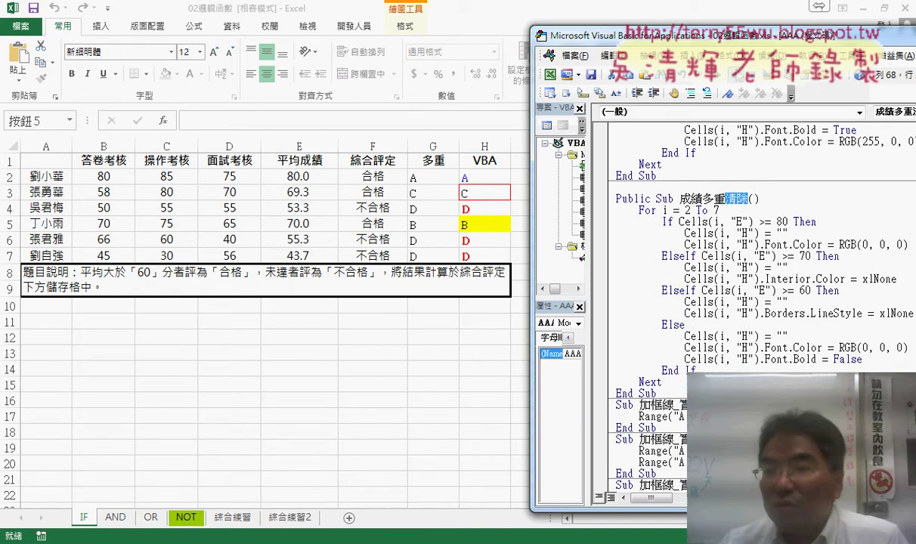
{"action": "left_click_drag", "start_coordinate": [738, 39], "coordinate": [688, 32]}
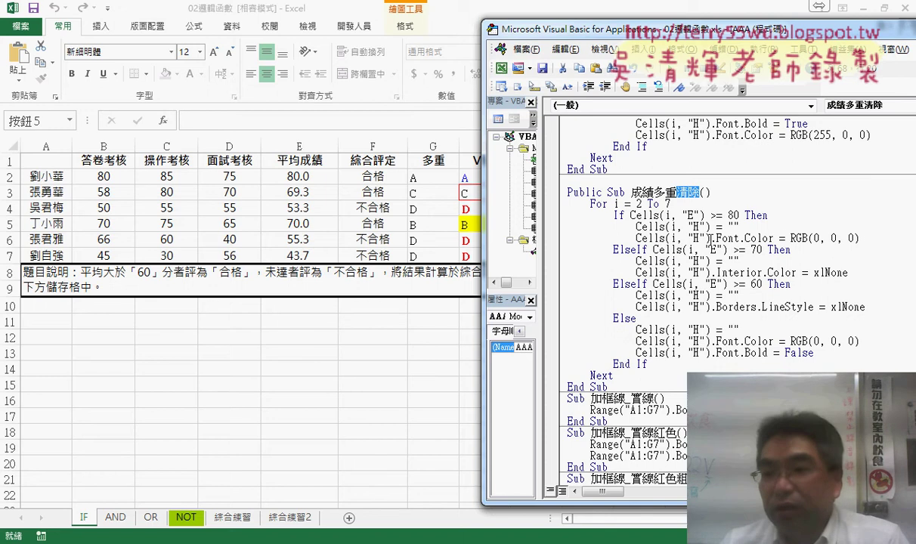
{"action": "left_click_drag", "start_coordinate": [791, 237], "coordinate": [869, 236]}
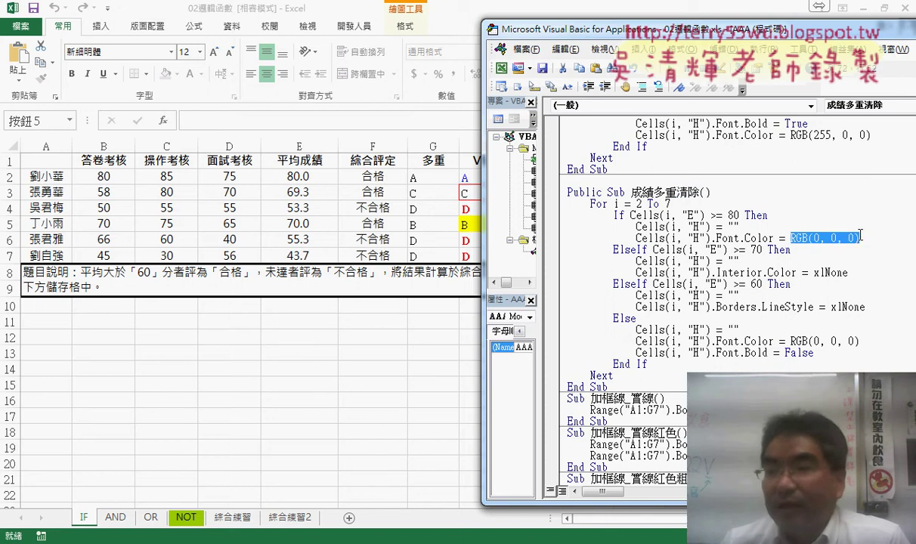
{"action": "double_click", "coordinate": [850, 237]}
{"action": "type", "text": "25"}
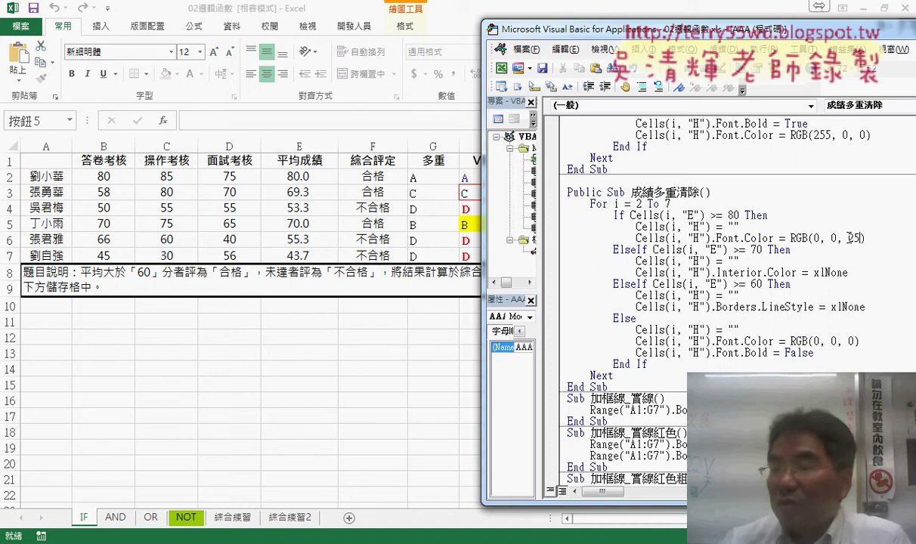
{"action": "type", "text": "5"}
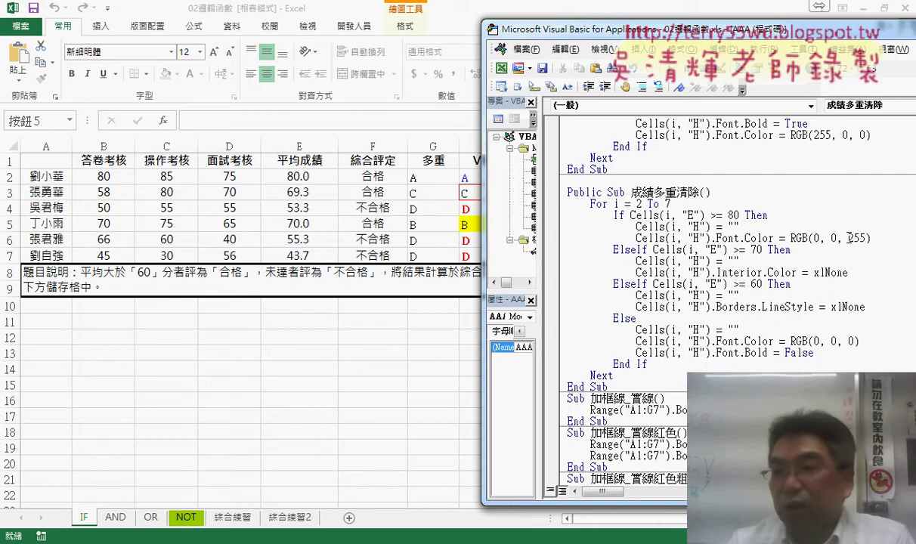
{"action": "key", "text": "BackSpace"}
{"action": "key", "text": "BackSpace"}
{"action": "key", "text": "BackSpace"}
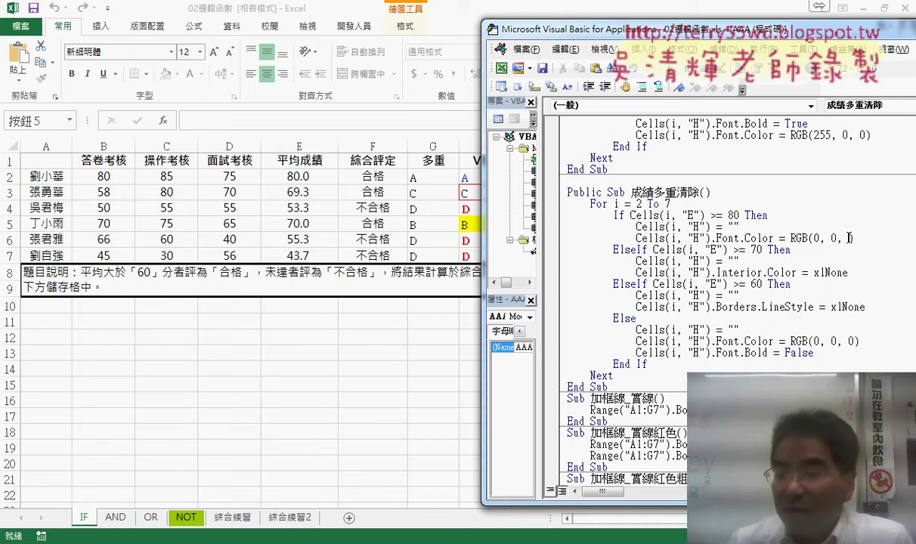
{"action": "type", "text": "0"}
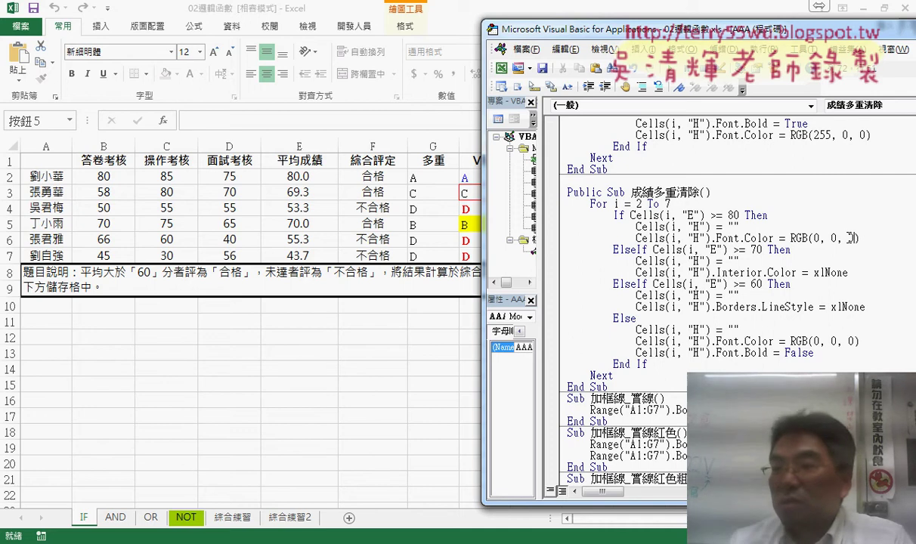
{"action": "left_click", "coordinate": [850, 294]}
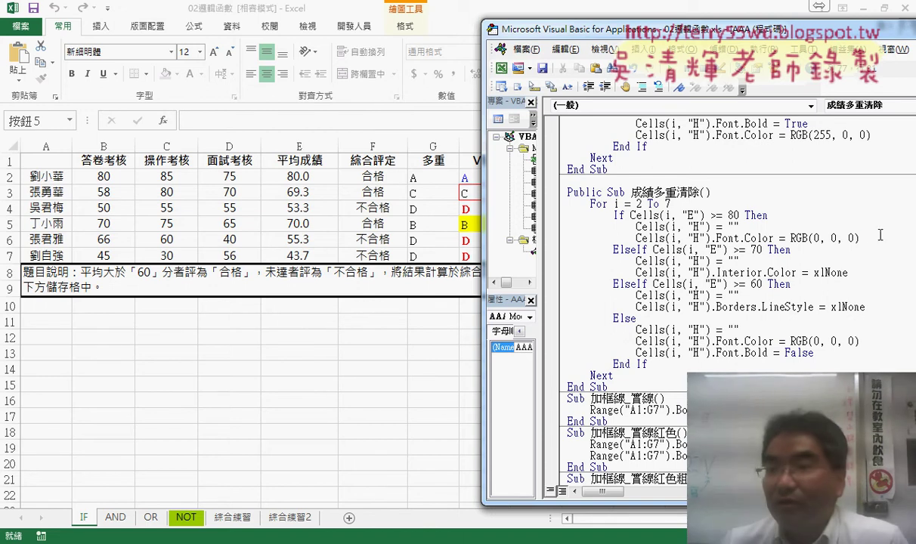
{"action": "left_click_drag", "start_coordinate": [880, 236], "coordinate": [635, 238]}
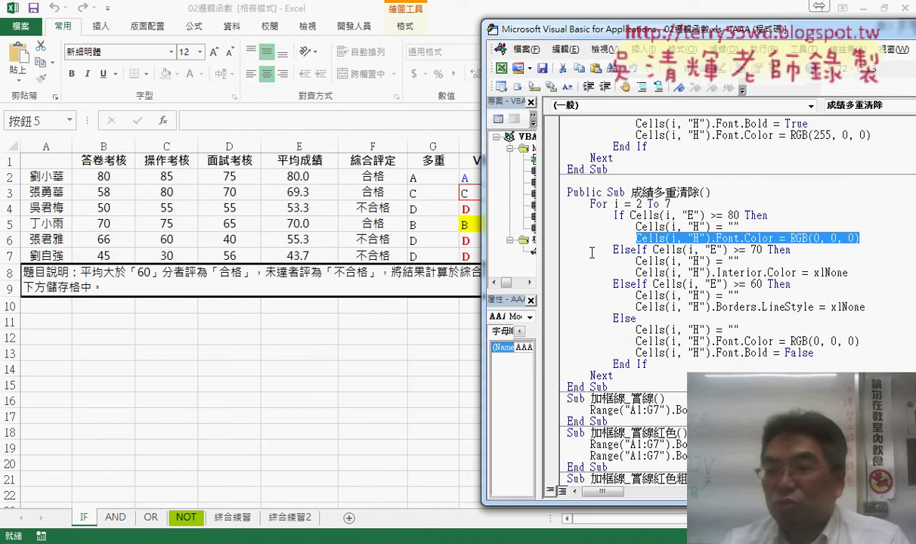
Step: Change the Interior.Color value from xlNone to RGB(255,255,255) and run 成績多重清除 on H2:H7
{"action": "double_click", "coordinate": [814, 273]}
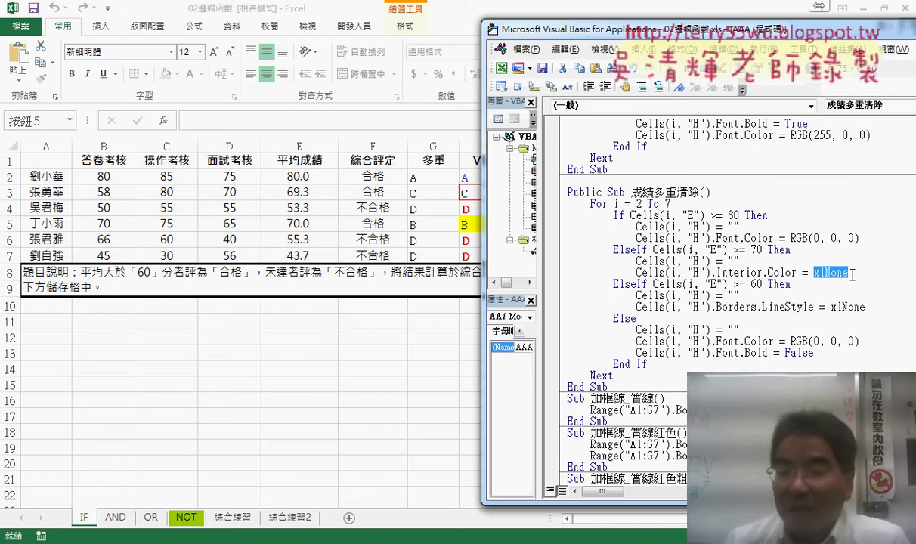
{"action": "key", "text": "BackSpace"}
{"action": "type", "text": "r"}
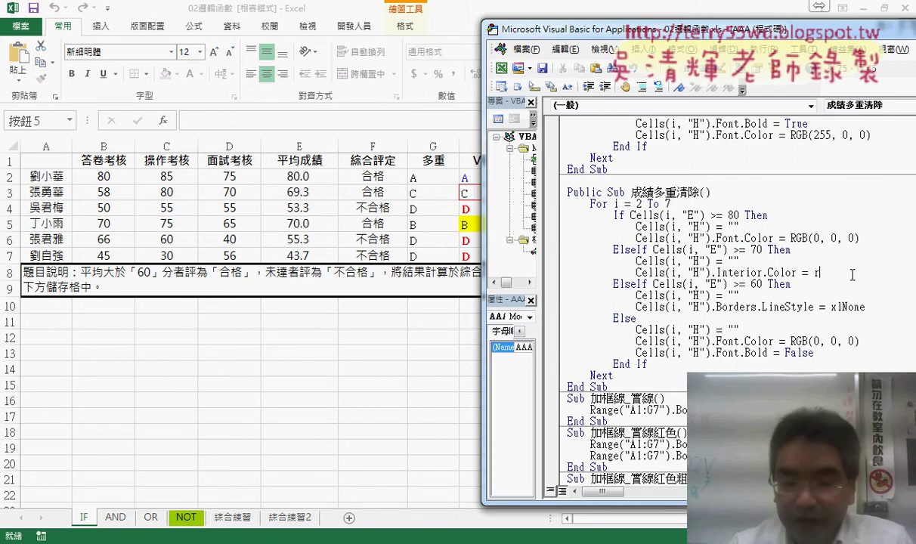
{"action": "type", "text": "gb"}
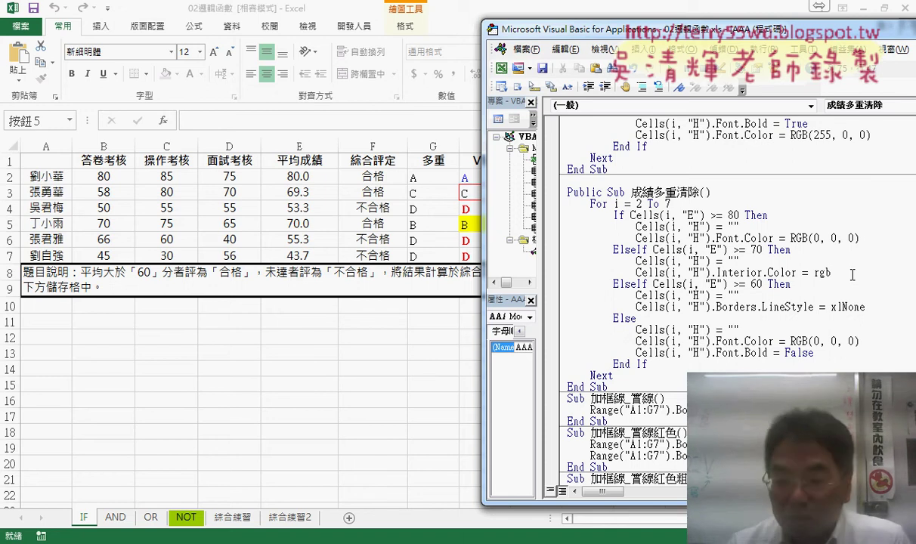
{"action": "type", "text": "(2"}
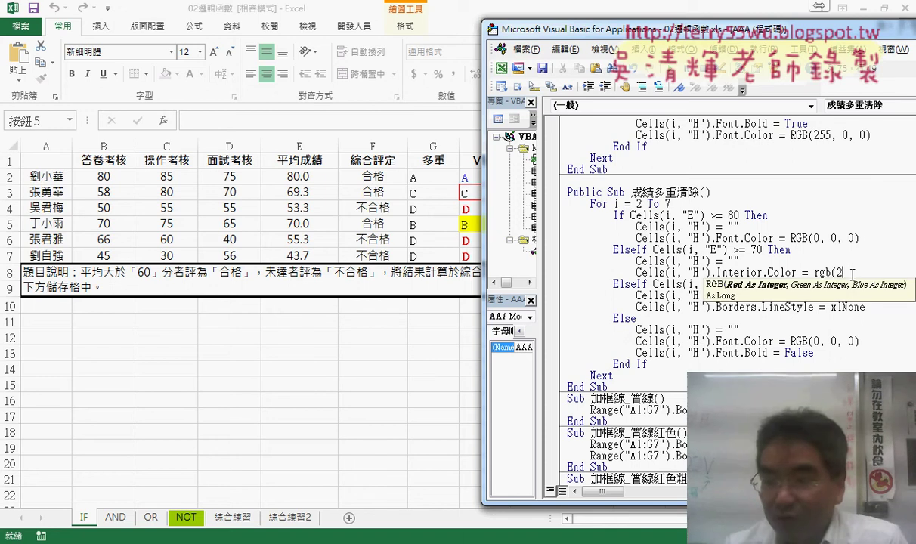
{"action": "type", "text": "55,2"}
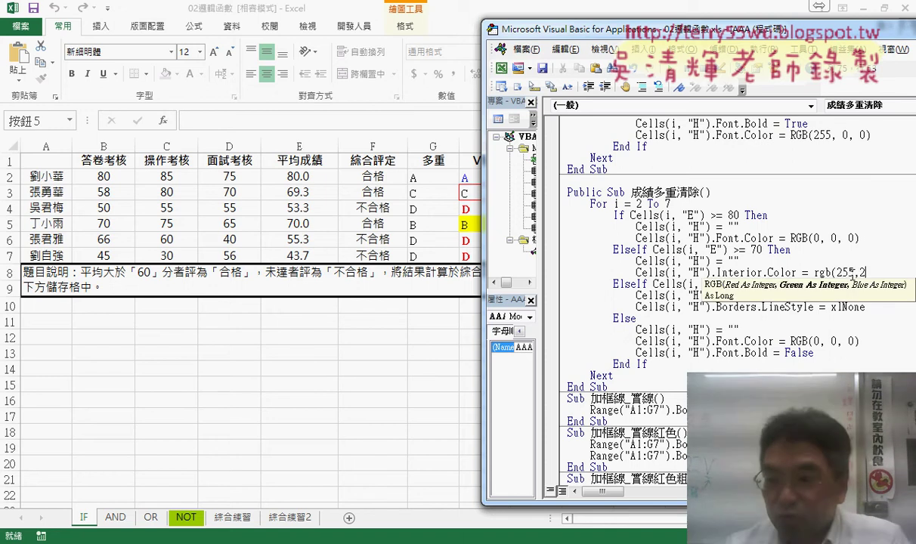
{"action": "type", "text": "55,2"}
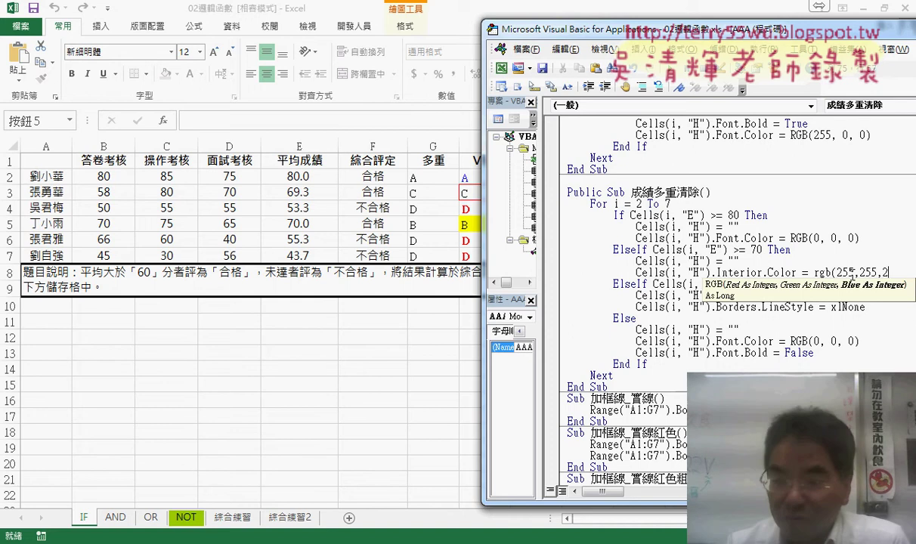
{"action": "type", "text": "55)"}
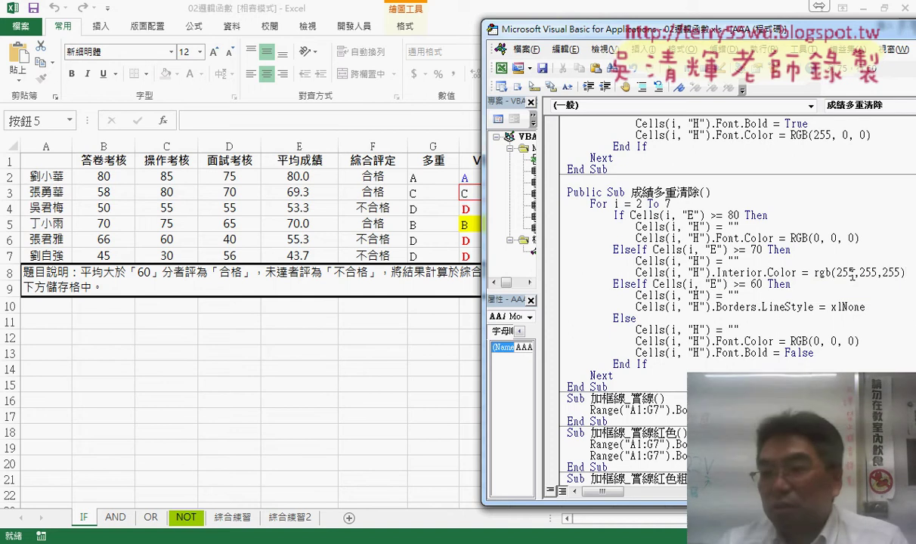
{"action": "key", "text": "Down"}
{"action": "key", "text": "Down"}
{"action": "key", "text": "Down"}
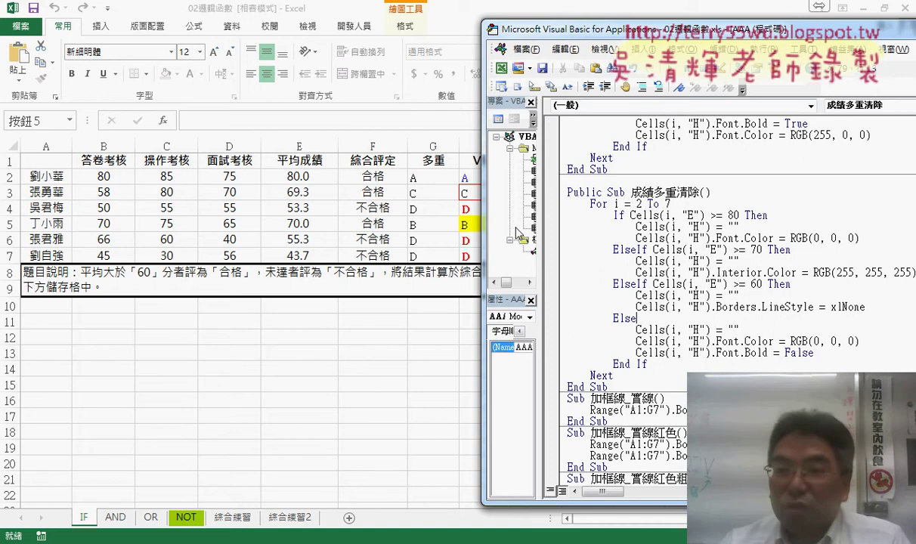
{"action": "left_click_drag", "start_coordinate": [592, 34], "coordinate": [648, 29]}
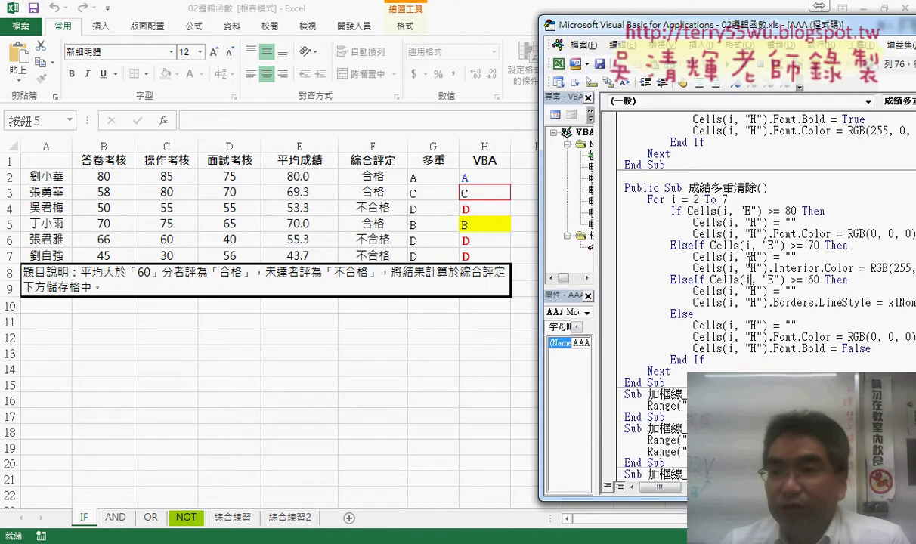
{"action": "left_click", "coordinate": [727, 66]}
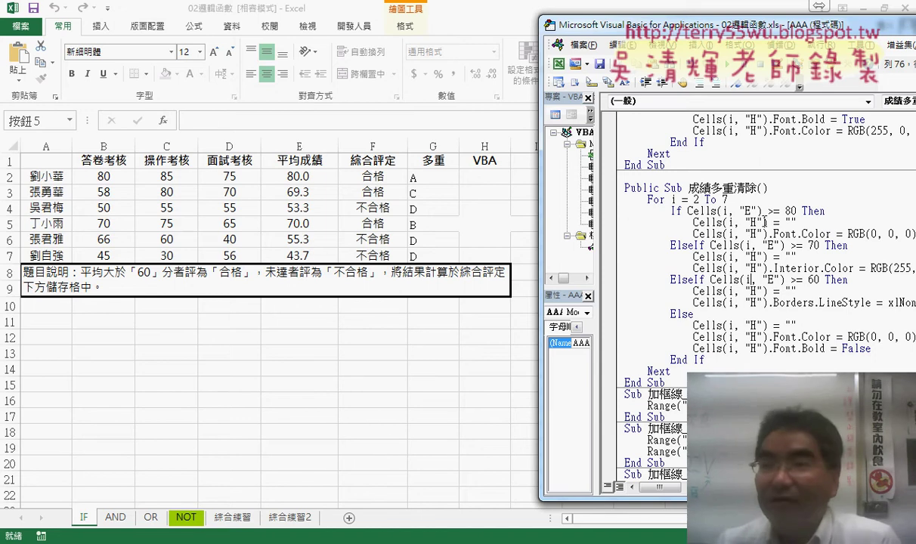
Step: Overwrite RGB(255, 255, 255) on the Interior.Color line with xlnone, auto-formatted to xlNone
{"action": "left_click_drag", "start_coordinate": [752, 29], "coordinate": [541, 29]}
{"action": "left_click_drag", "start_coordinate": [657, 267], "coordinate": [775, 267]}
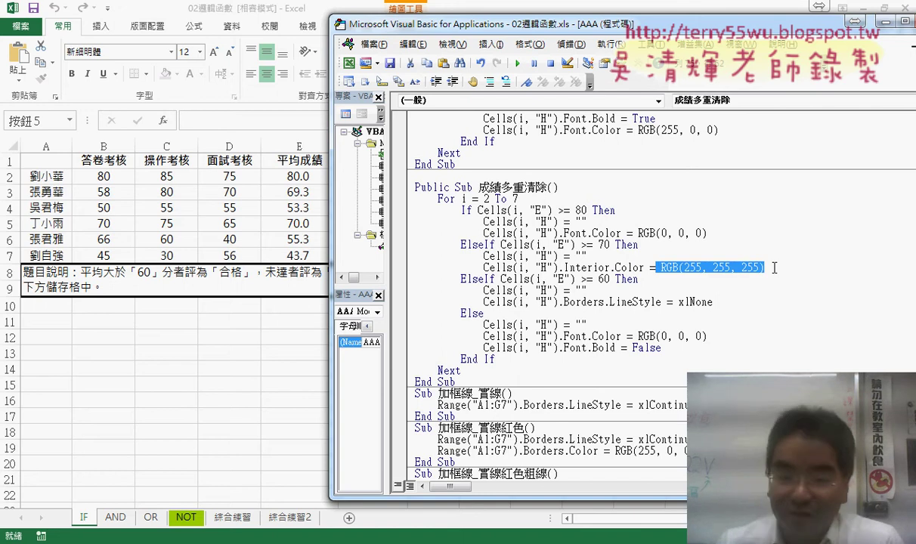
{"action": "type", "text": "x"}
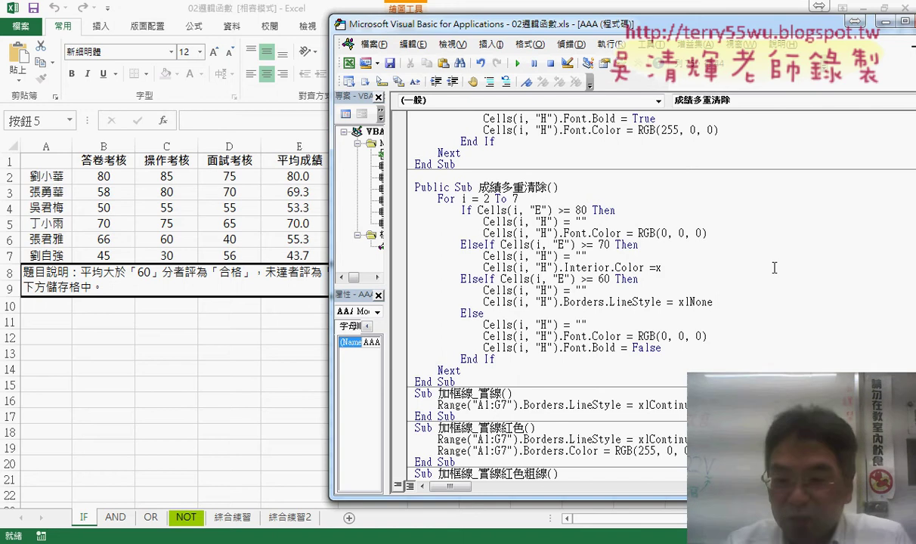
{"action": "type", "text": "l"}
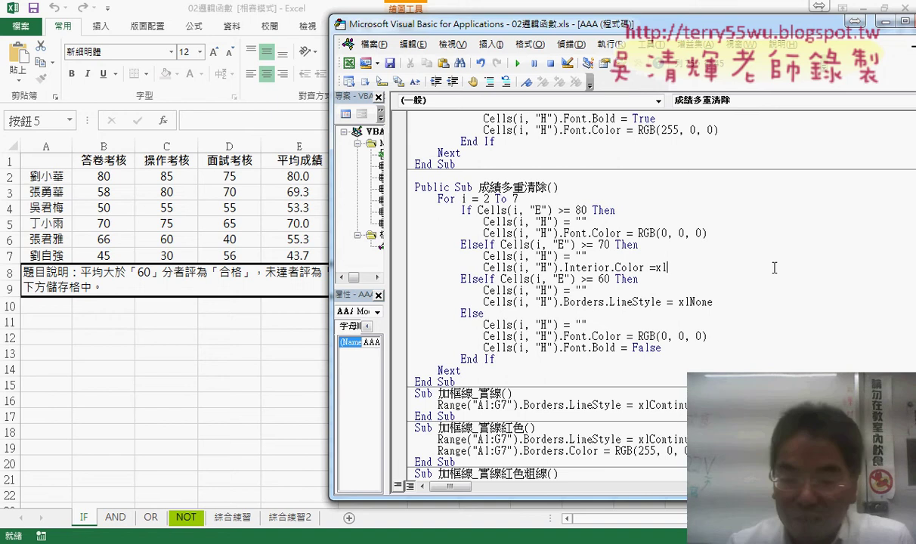
{"action": "type", "text": "none"}
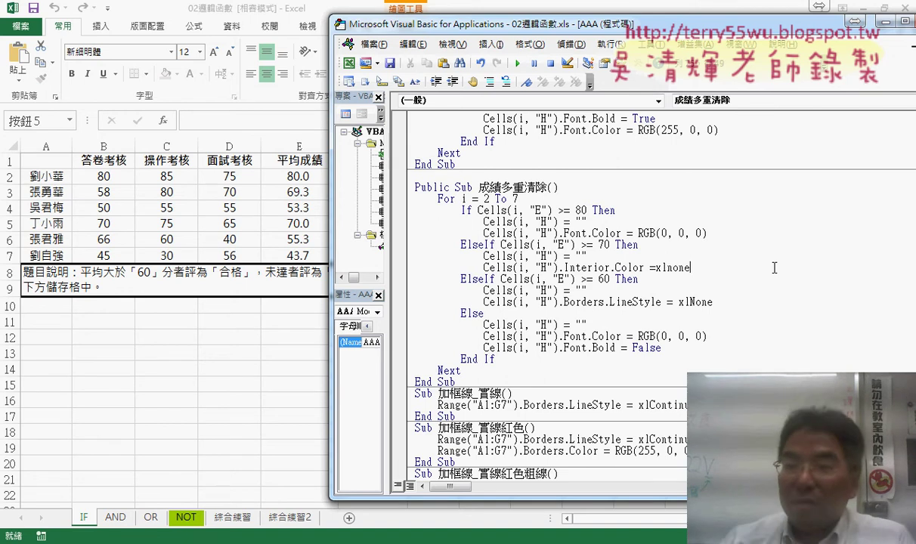
{"action": "left_click", "coordinate": [755, 316]}
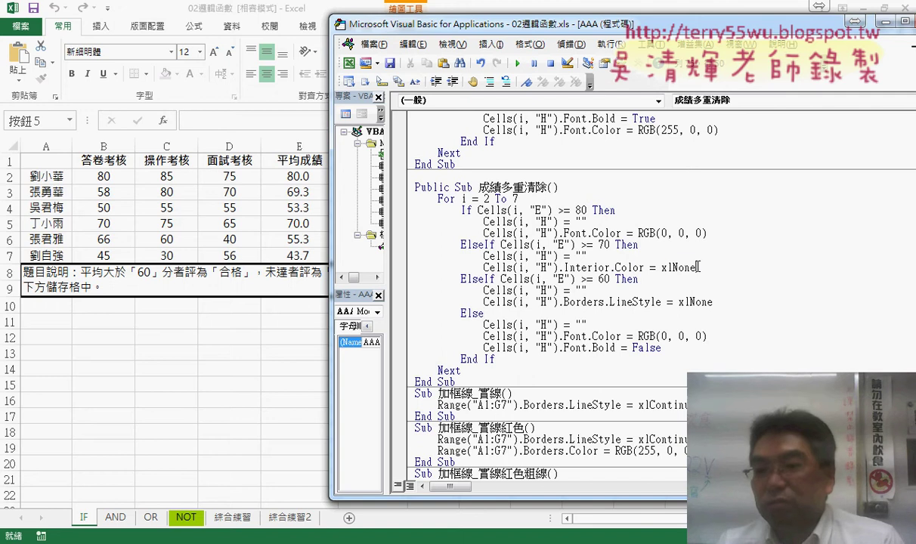
{"action": "double_click", "coordinate": [698, 267]}
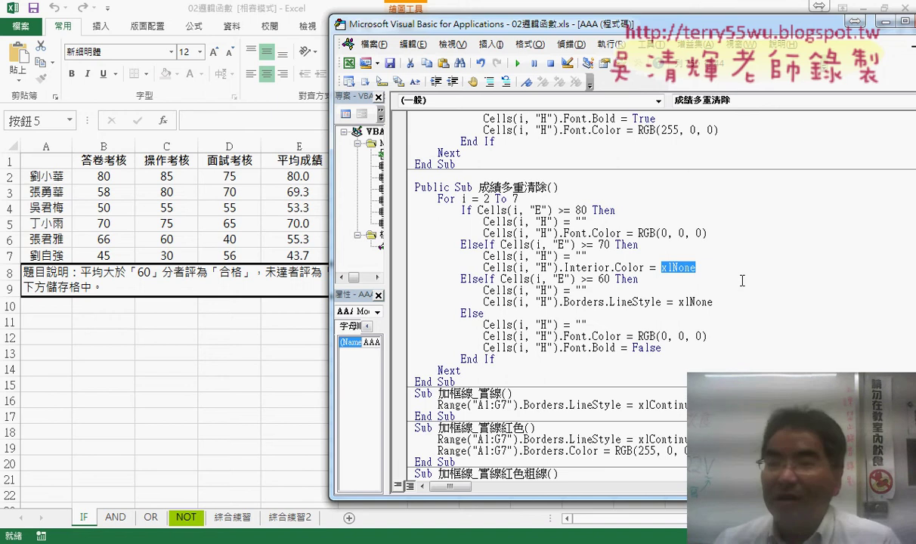
Step: Rerun the grading macro so column H shows A, C, D, B, D, D, then slide the editor left
{"action": "left_click_drag", "start_coordinate": [599, 29], "coordinate": [798, 29]}
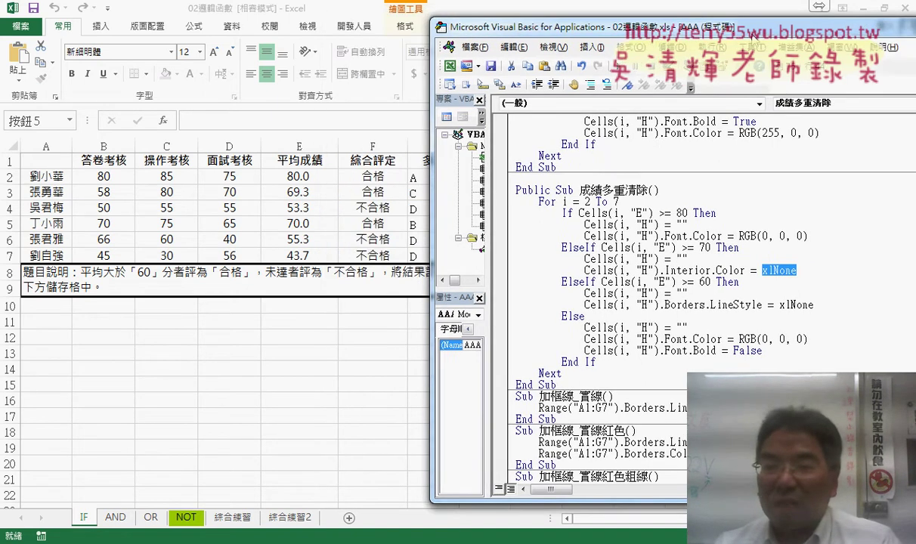
{"action": "left_click", "coordinate": [791, 267]}
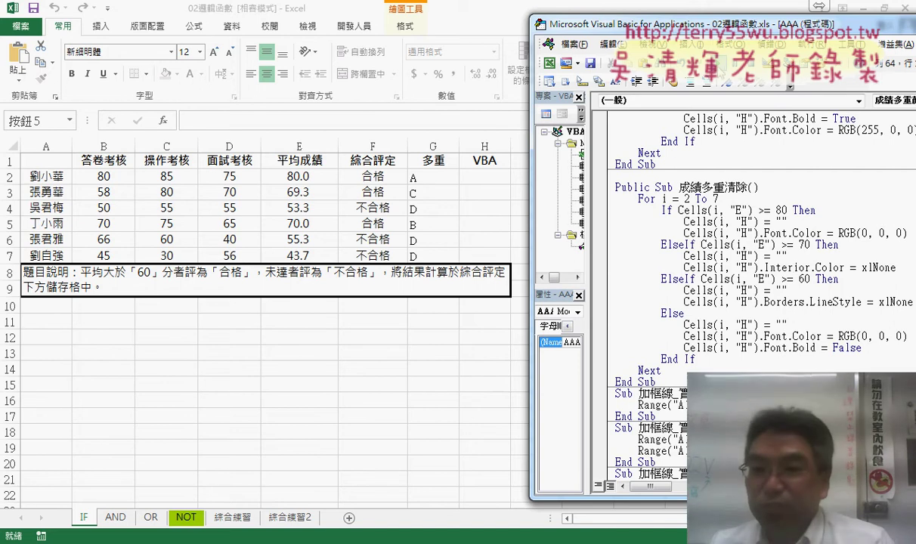
{"action": "left_click", "coordinate": [684, 63]}
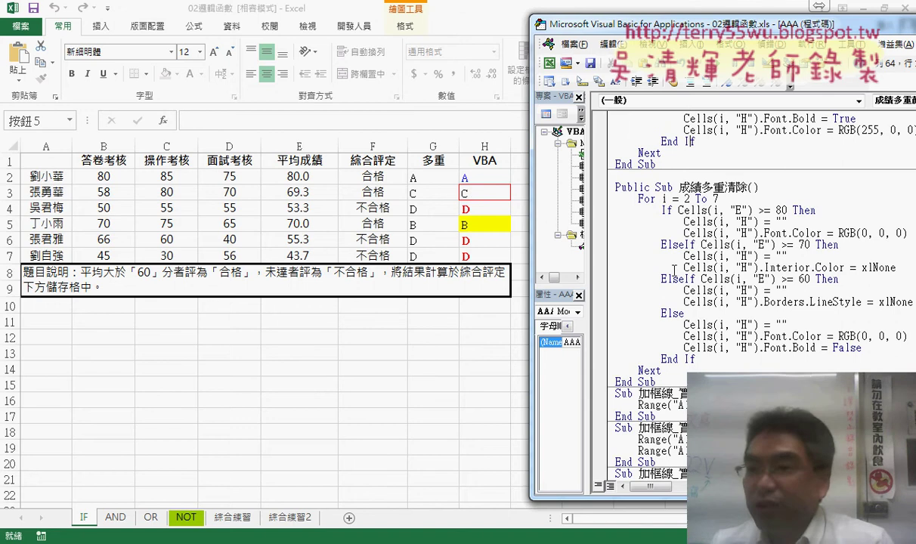
{"action": "mouse_move", "coordinate": [760, 31]}
{"action": "left_mouse_down"}
{"action": "mouse_move", "coordinate": [733, 28]}
{"action": "mouse_move", "coordinate": [750, 28]}
{"action": "left_mouse_up"}
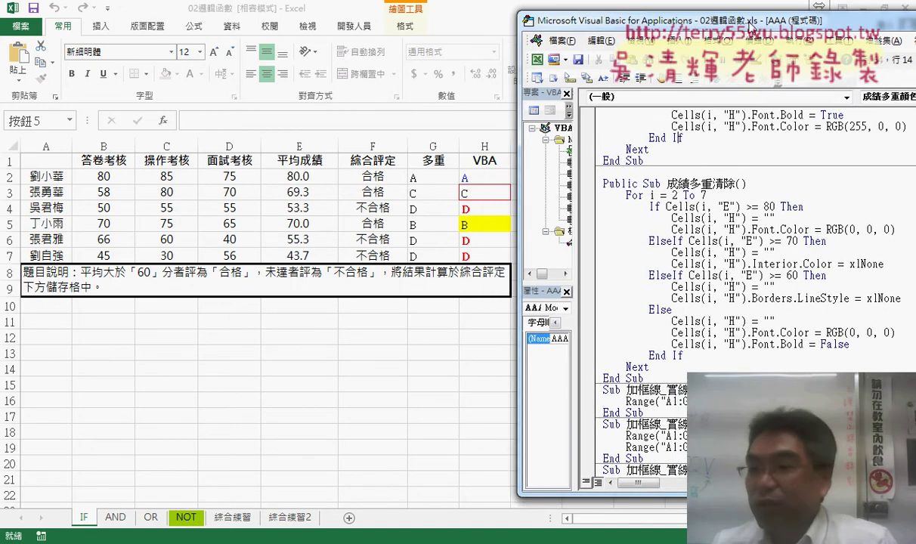
{"action": "left_click_drag", "start_coordinate": [750, 28], "coordinate": [611, 29]}
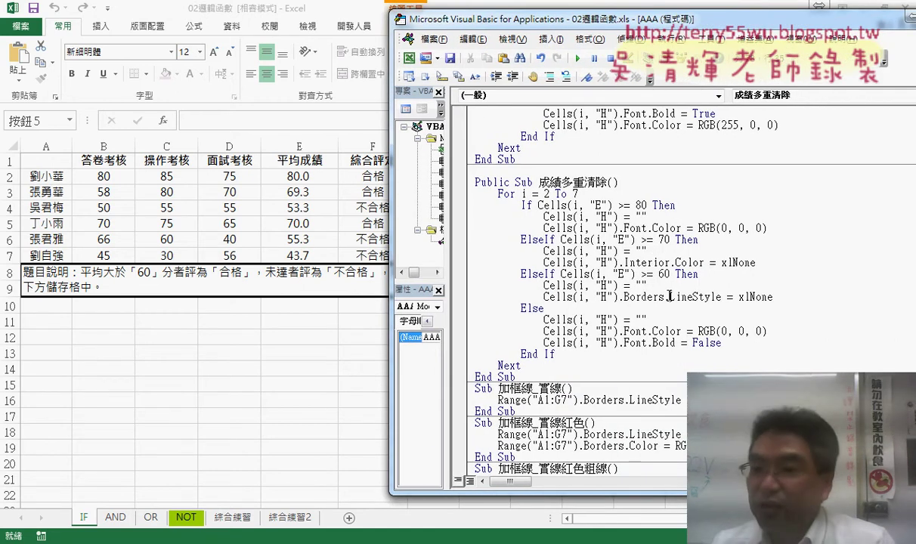
Step: Replace '.LineStyle = xlNone' on the Borders line with '.Color = xlNone'
{"action": "left_click_drag", "start_coordinate": [666, 296], "coordinate": [789, 297]}
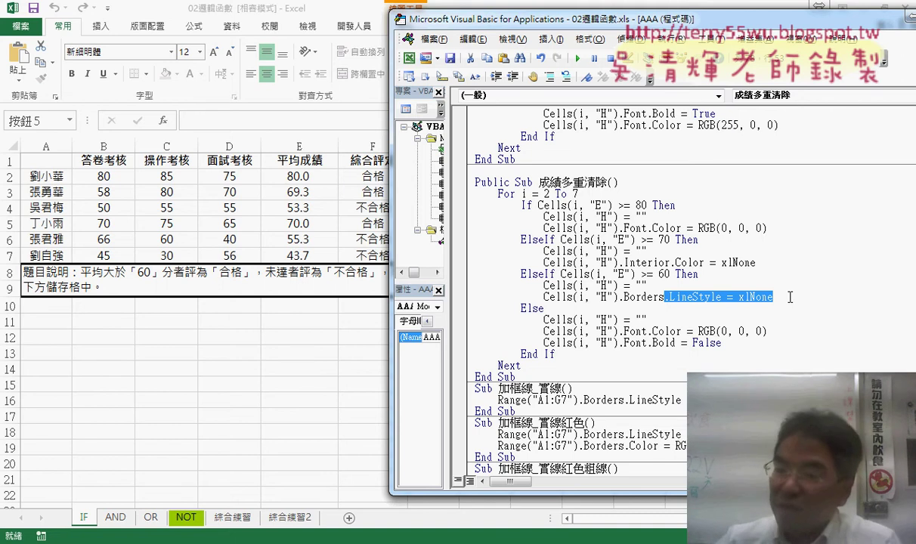
{"action": "type", "text": "."}
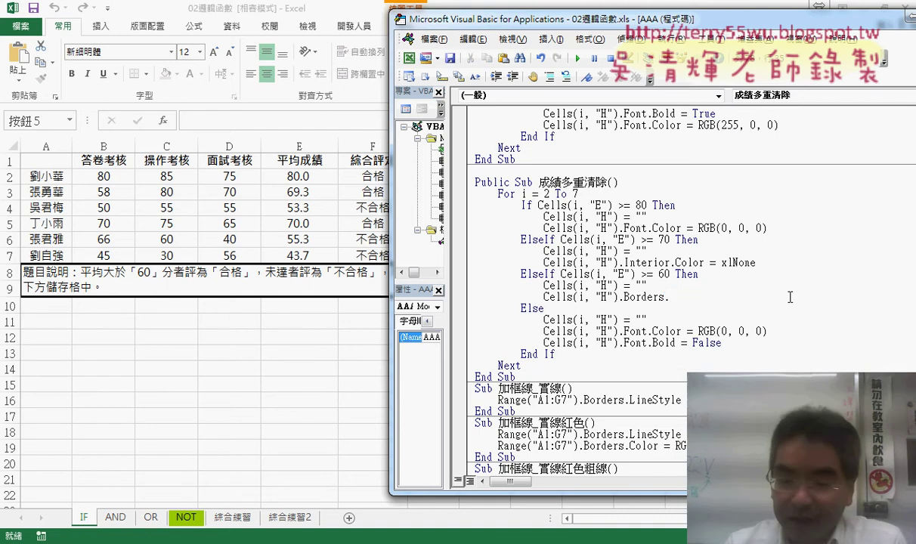
{"action": "type", "text": "color"}
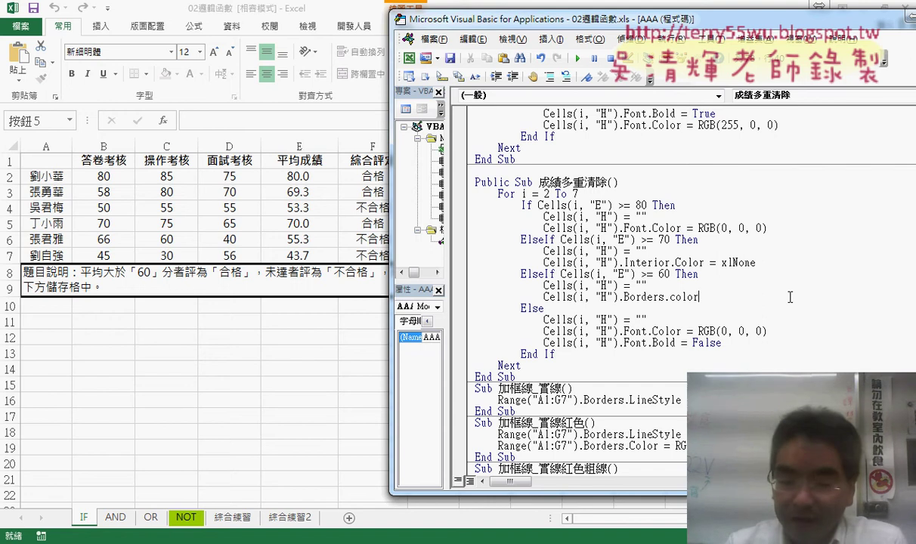
{"action": "type", "text": "=xl"}
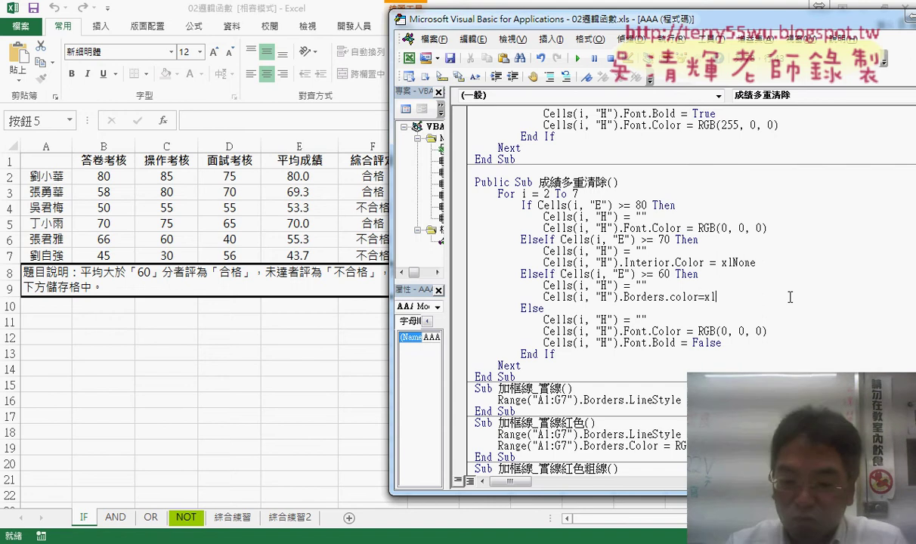
{"action": "type", "text": "none"}
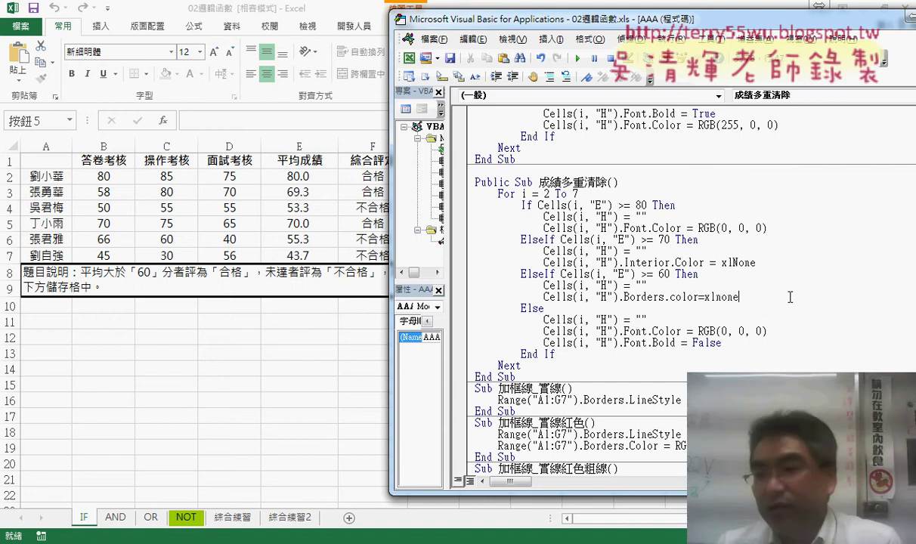
{"action": "key", "text": "Down"}
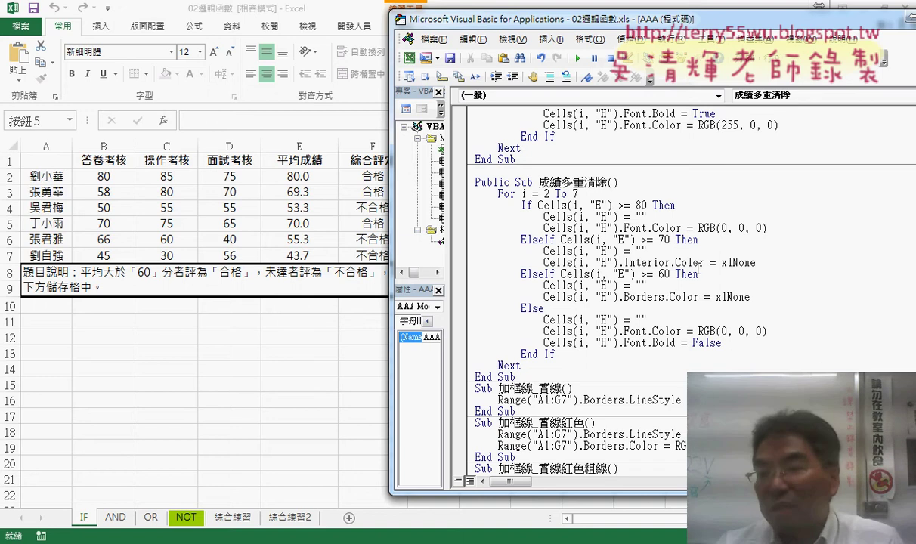
{"action": "left_click", "coordinate": [691, 306]}
Step: Run the revised 成績多重清除 with F5 and confirm H2:H7 has no grades, fill or red border
{"action": "left_click_drag", "start_coordinate": [661, 30], "coordinate": [781, 30]}
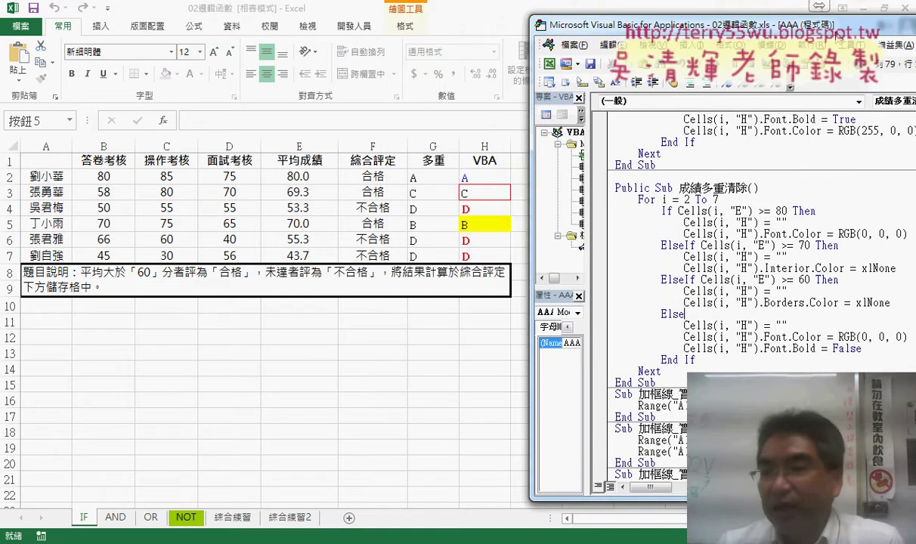
{"action": "left_click", "coordinate": [755, 288]}
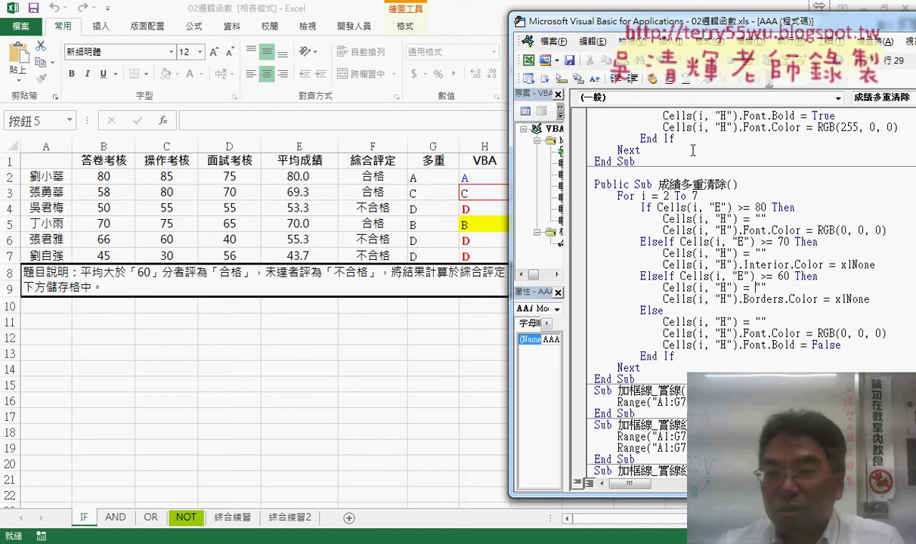
{"action": "key", "text": "F5"}
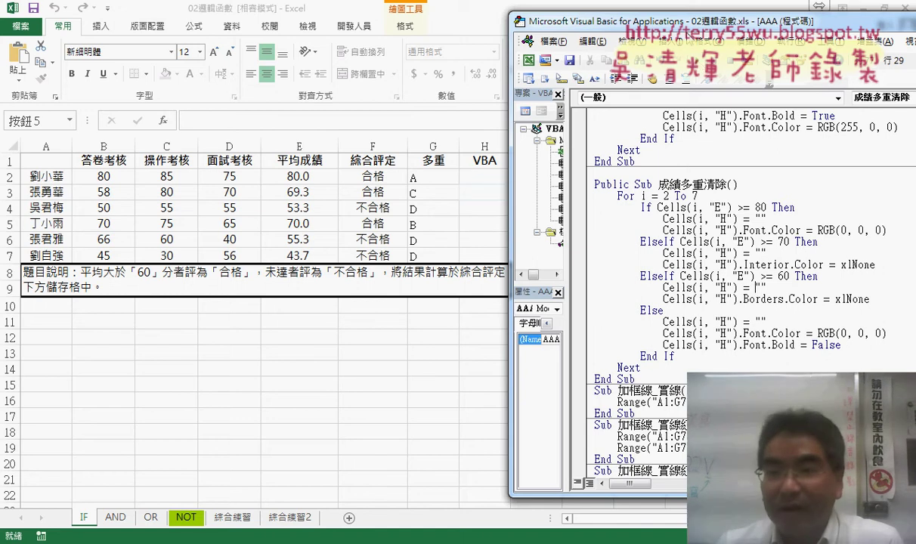
{"action": "left_click_drag", "start_coordinate": [575, 21], "coordinate": [608, 21]}
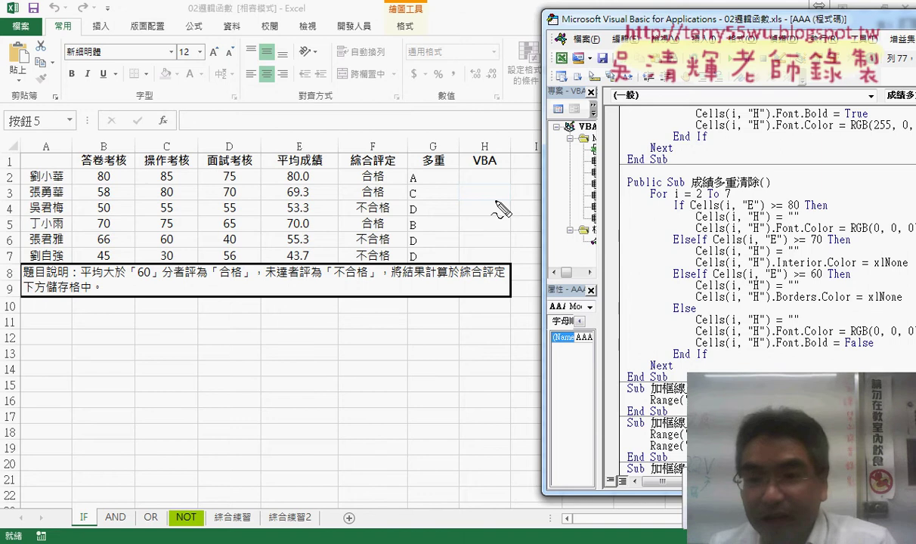
{"action": "left_click_drag", "start_coordinate": [491, 208], "coordinate": [497, 219]}
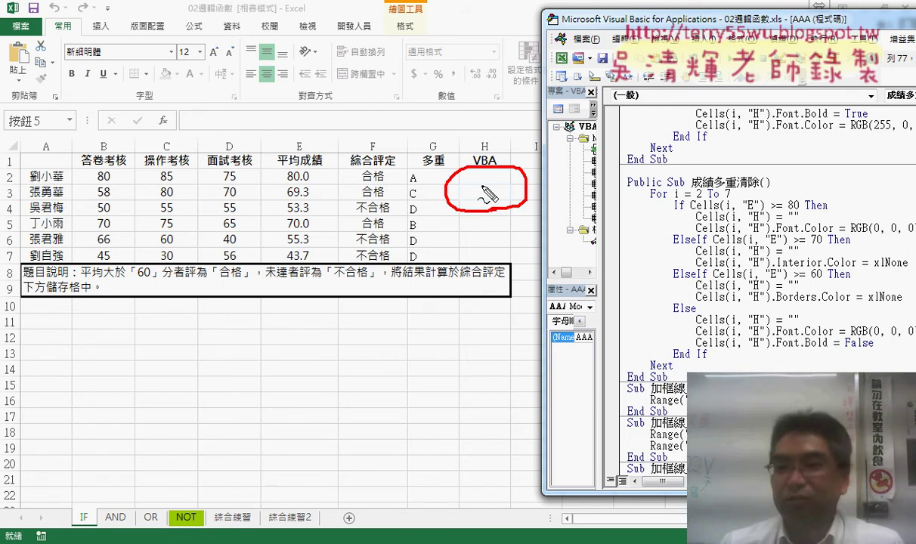
{"action": "key", "text": "Escape"}
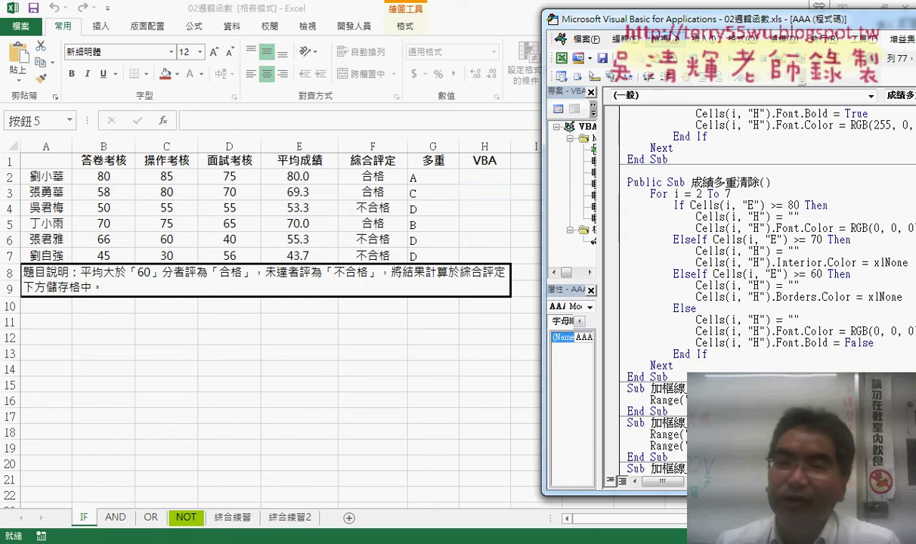
{"action": "left_click_drag", "start_coordinate": [677, 25], "coordinate": [423, 172]}
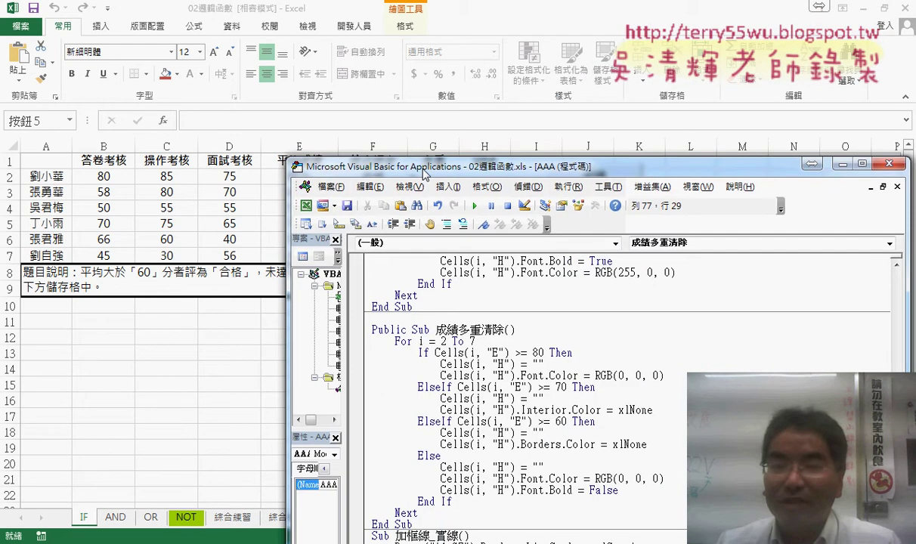
Step: Bring the VBA editor back to the front and reposition it over the sheet
{"action": "key", "text": "alt+F11"}
{"action": "left_click", "coordinate": [433, 160]}
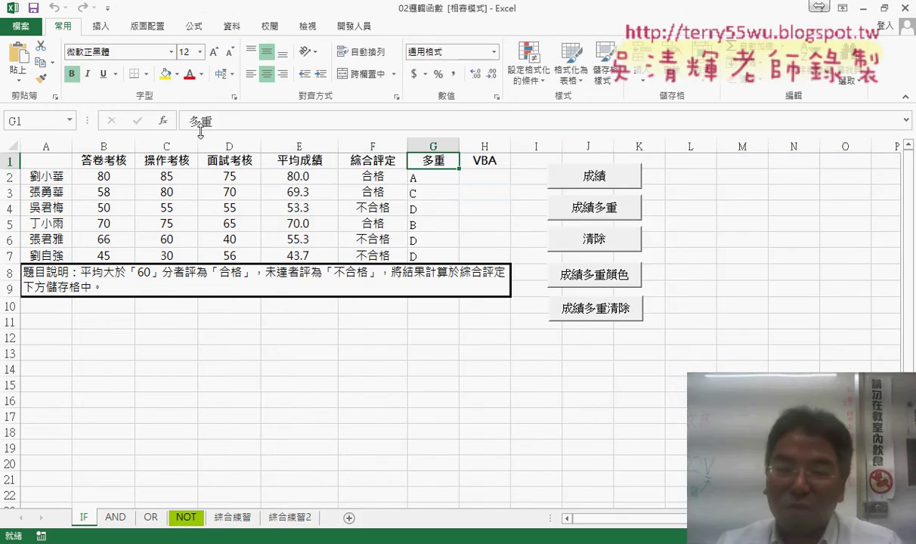
{"action": "mouse_move", "coordinate": [226, 541]}
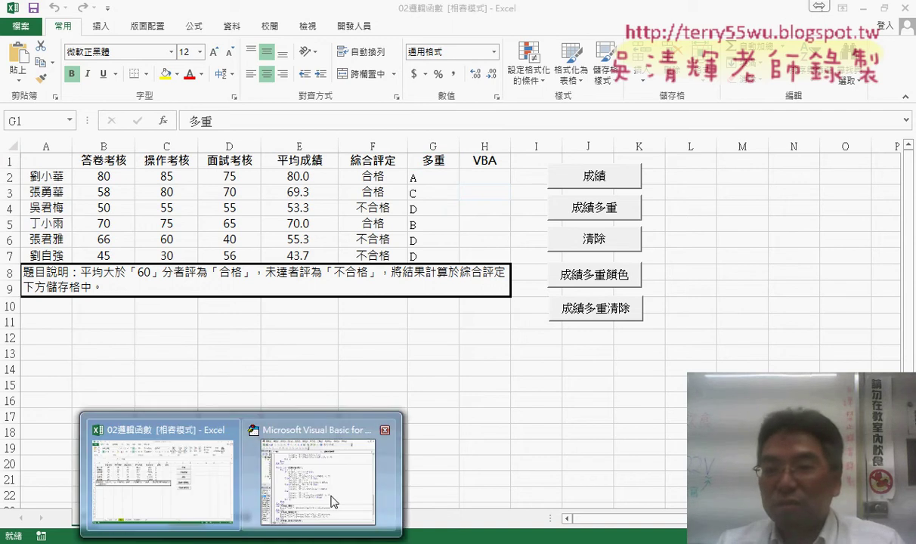
{"action": "left_click", "coordinate": [361, 454]}
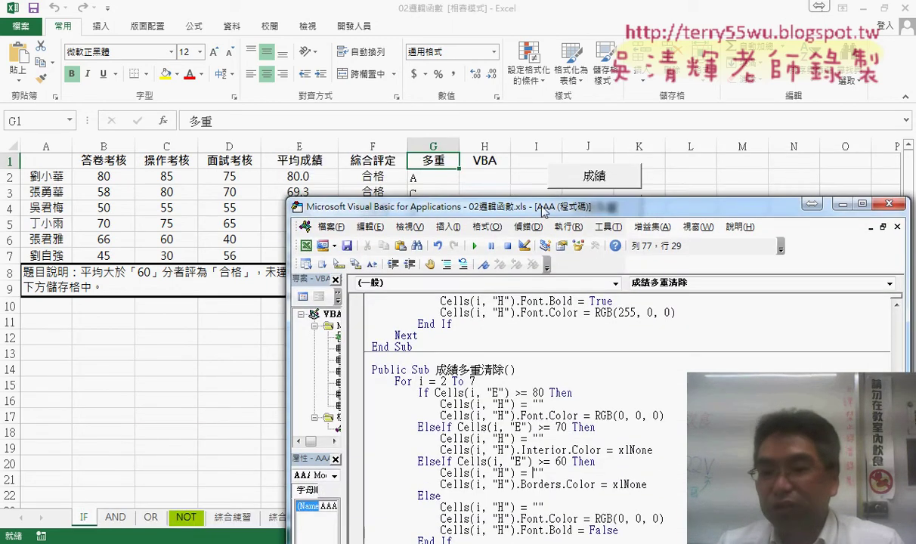
{"action": "left_click_drag", "start_coordinate": [557, 172], "coordinate": [474, 206]}
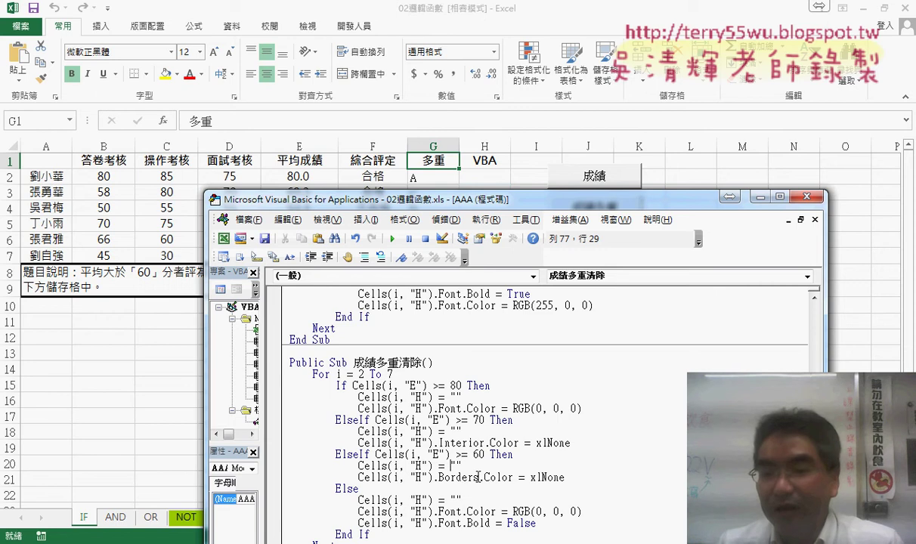
Step: Insert 'Index' after Color so the border line reads Borders.ColorIndex = xlNone
{"action": "left_click_drag", "start_coordinate": [478, 476], "coordinate": [515, 476]}
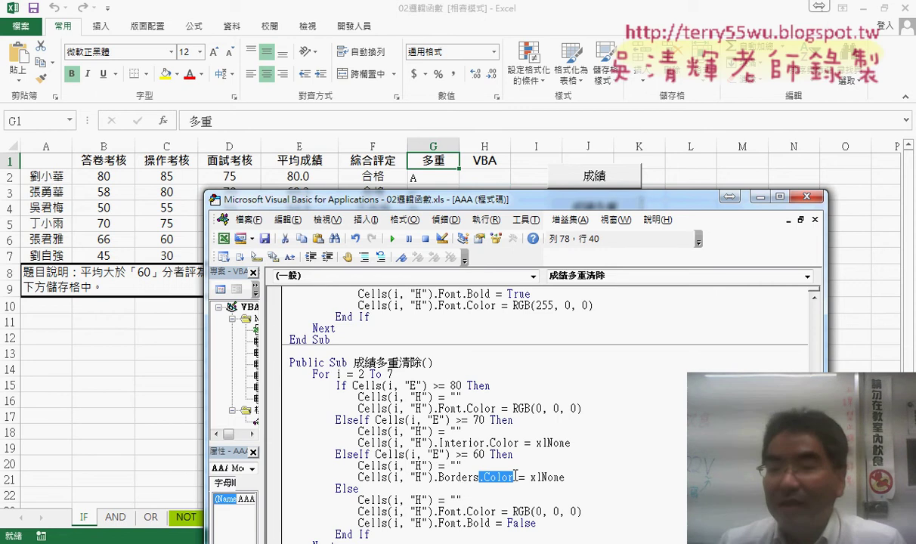
{"action": "left_click", "coordinate": [469, 477]}
{"action": "double_click", "coordinate": [439, 477]}
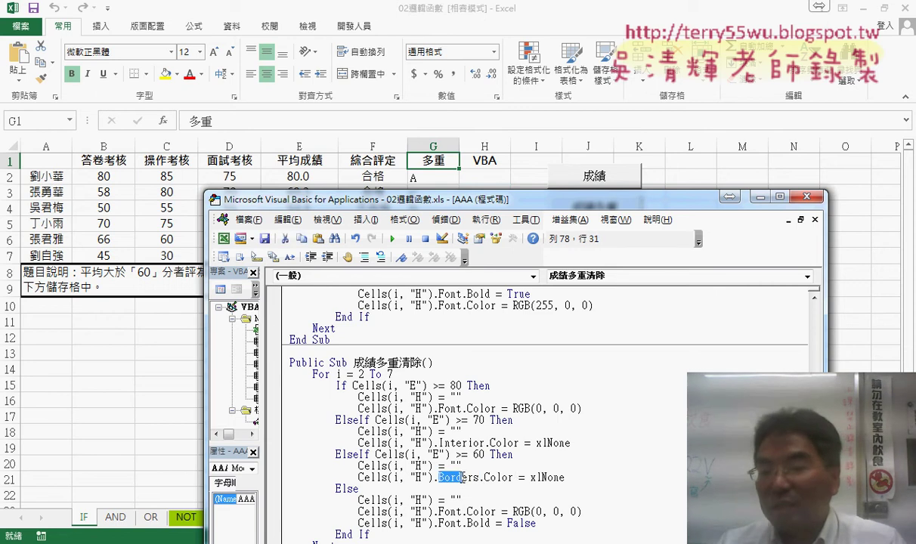
{"action": "left_click", "coordinate": [514, 477]}
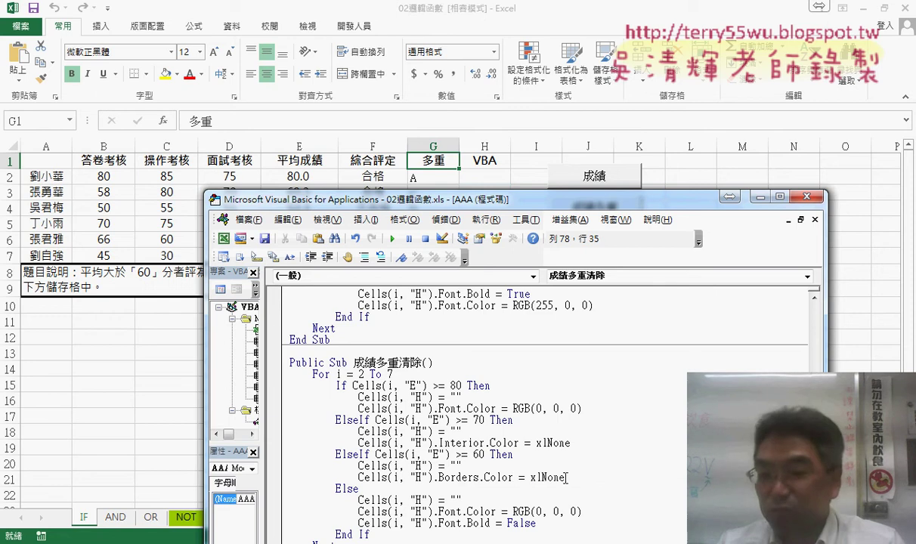
{"action": "left_click_drag", "start_coordinate": [566, 478], "coordinate": [530, 477]}
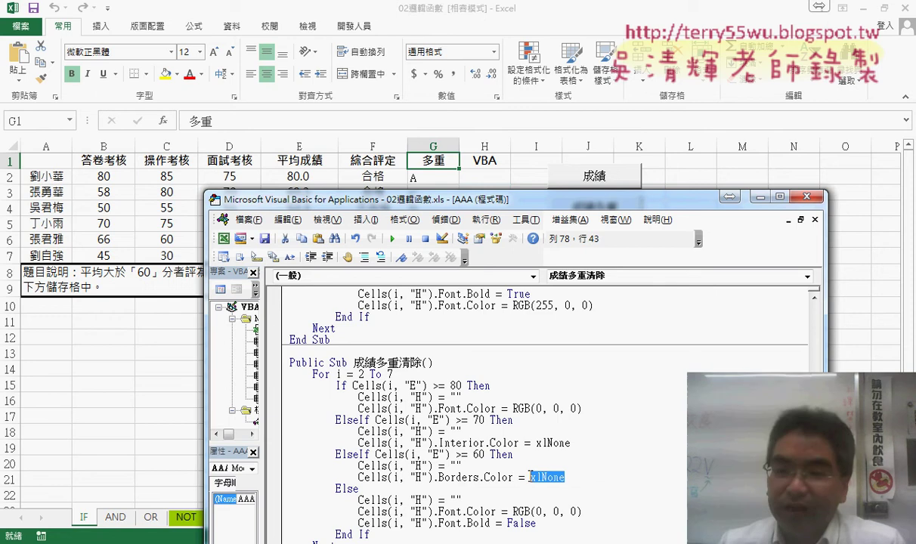
{"action": "key", "text": "Left"}
{"action": "key", "text": "Left"}
{"action": "key", "text": "Left"}
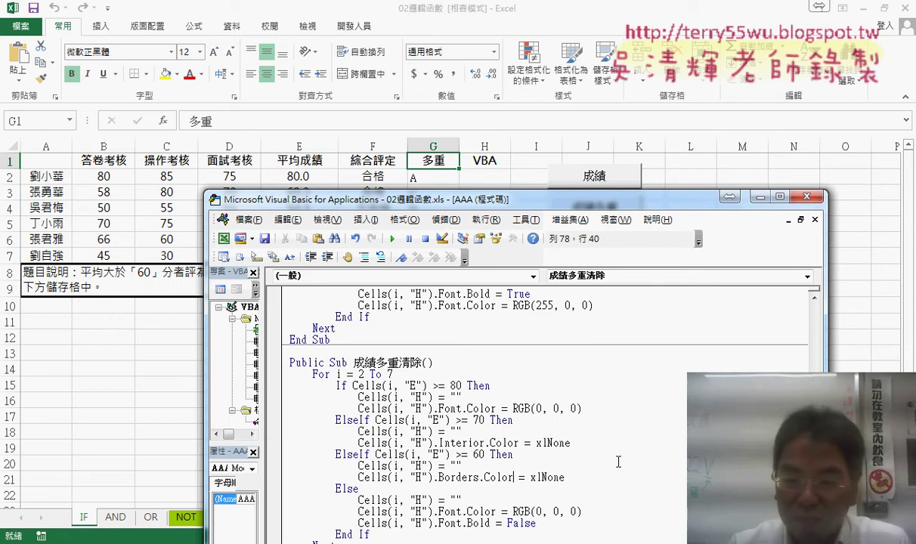
{"action": "type", "text": "ind"}
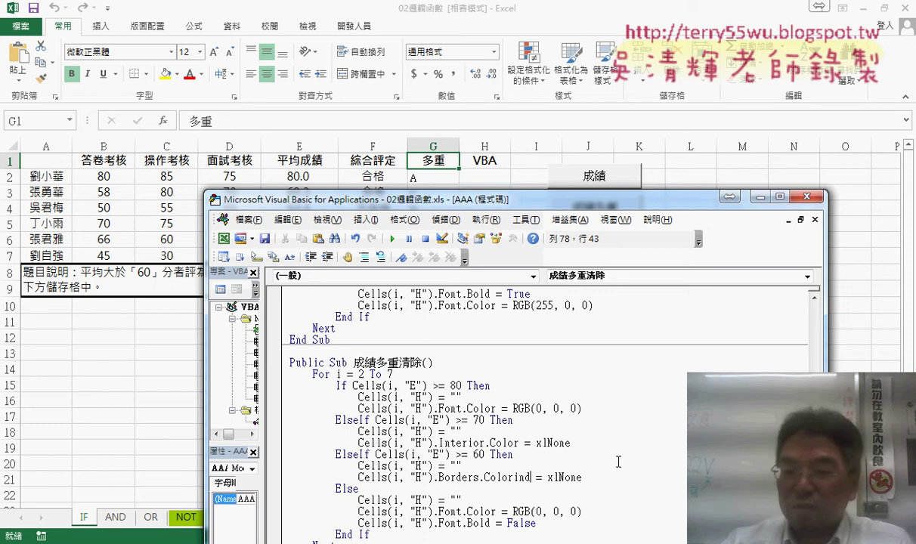
{"action": "type", "text": "ex"}
{"action": "left_click", "coordinate": [618, 444]}
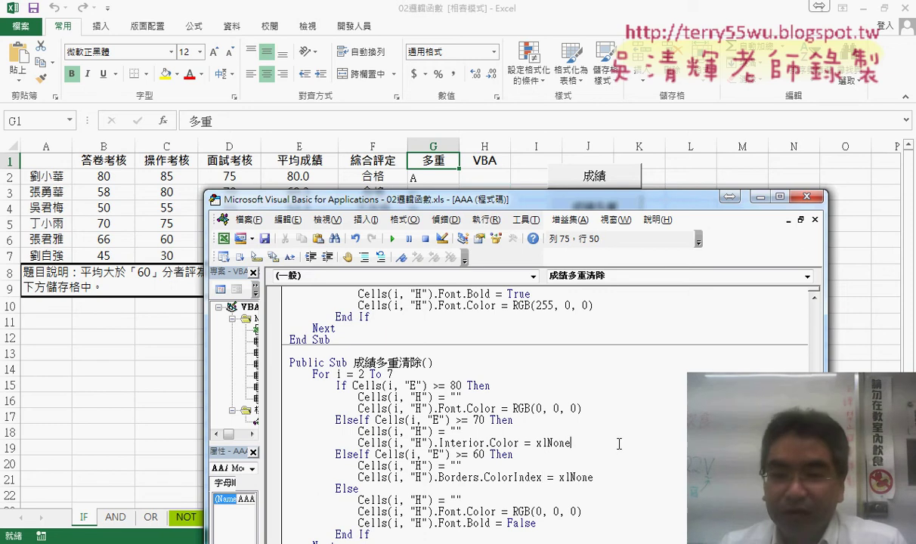
{"action": "left_click_drag", "start_coordinate": [447, 195], "coordinate": [435, 212]}
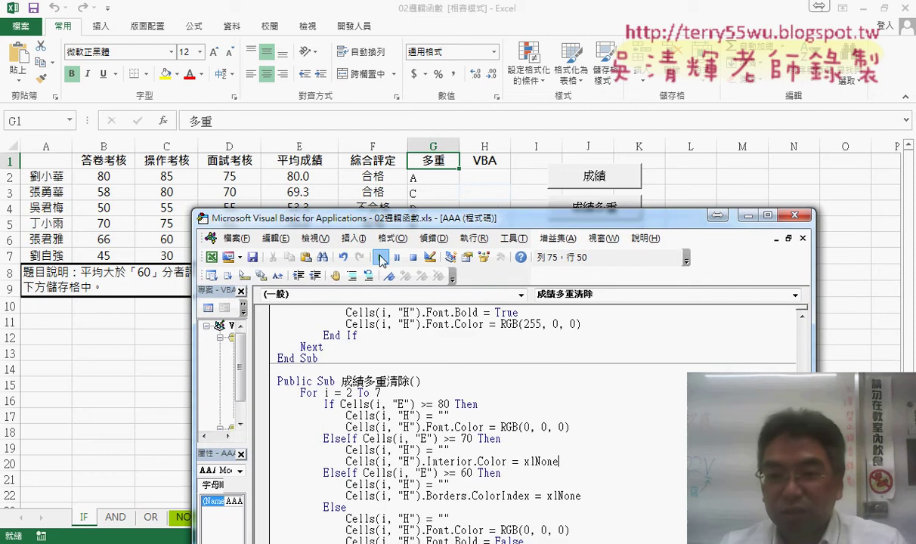
Step: Run the clear macro, then open Excel's help topic for the Borders object from the code
{"action": "left_click", "coordinate": [380, 258]}
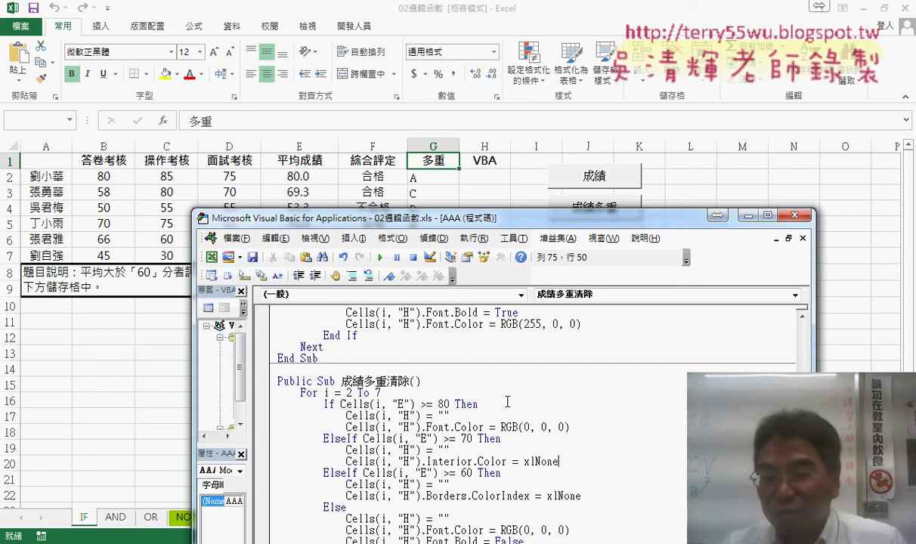
{"action": "left_click_drag", "start_coordinate": [532, 496], "coordinate": [501, 496]}
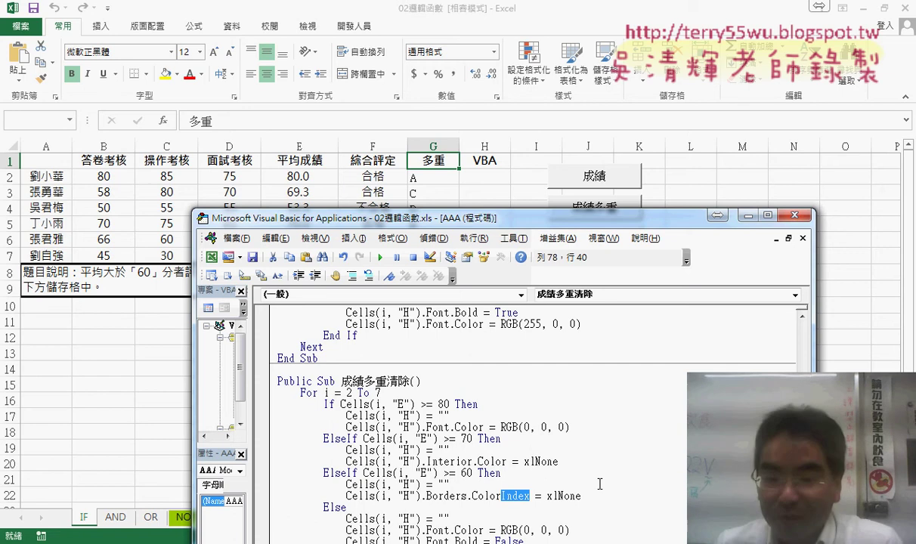
{"action": "left_click", "coordinate": [448, 495]}
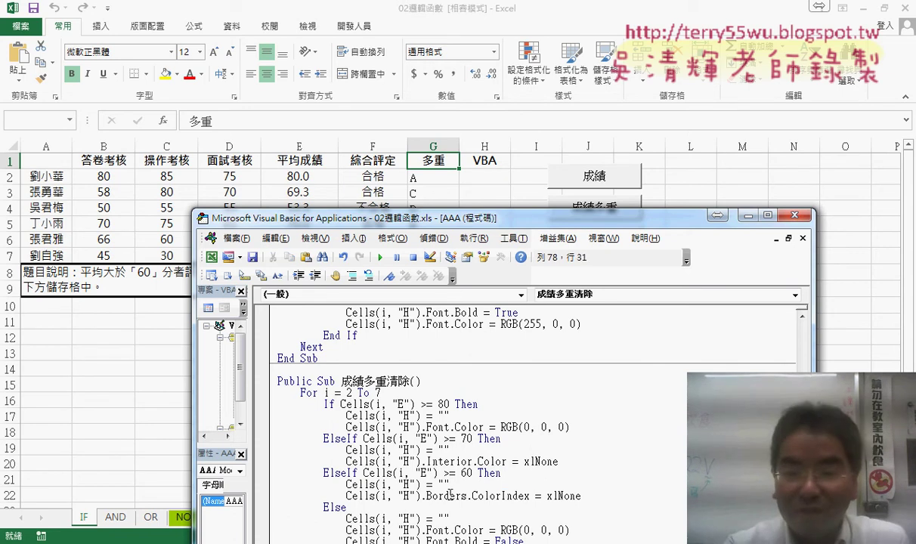
{"action": "key", "text": "F1"}
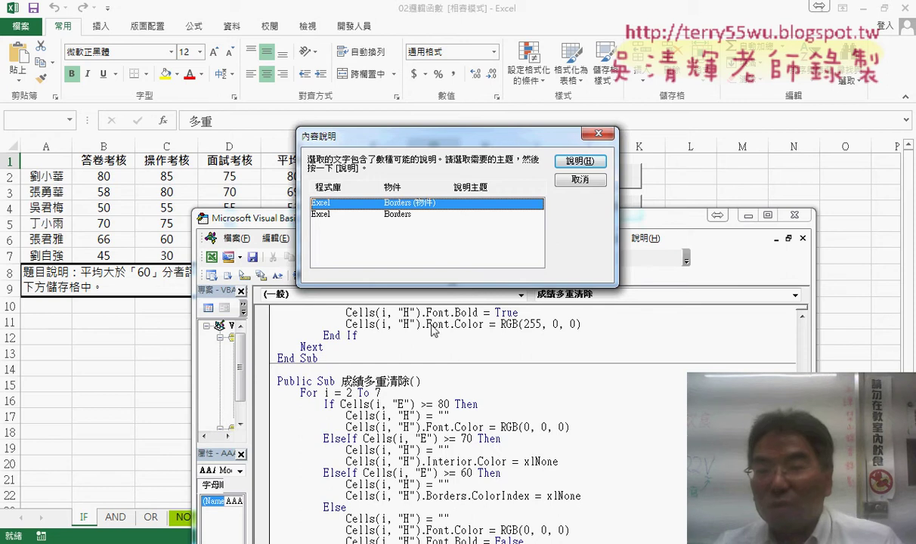
{"action": "left_click", "coordinate": [580, 162]}
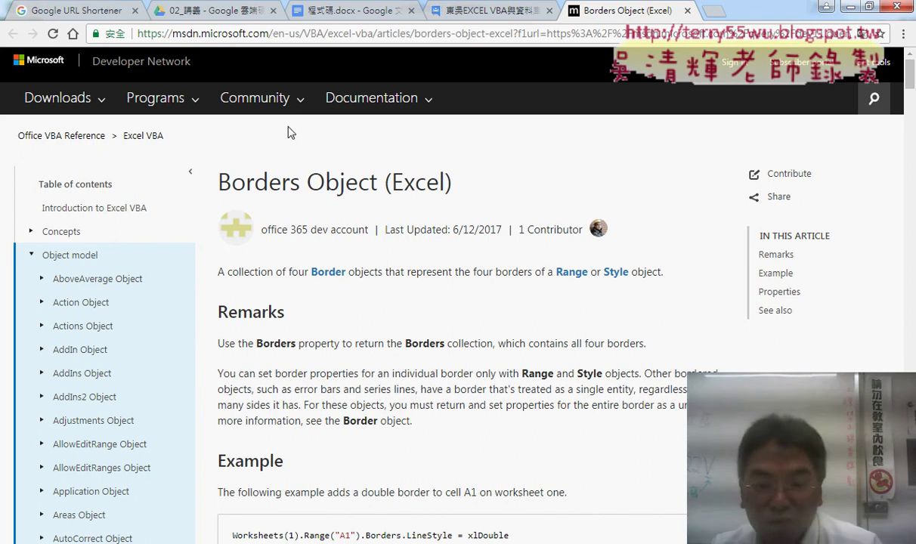
Step: Translate the Borders Object page into Traditional Chinese and skim it
{"action": "right_click", "coordinate": [641, 183]}
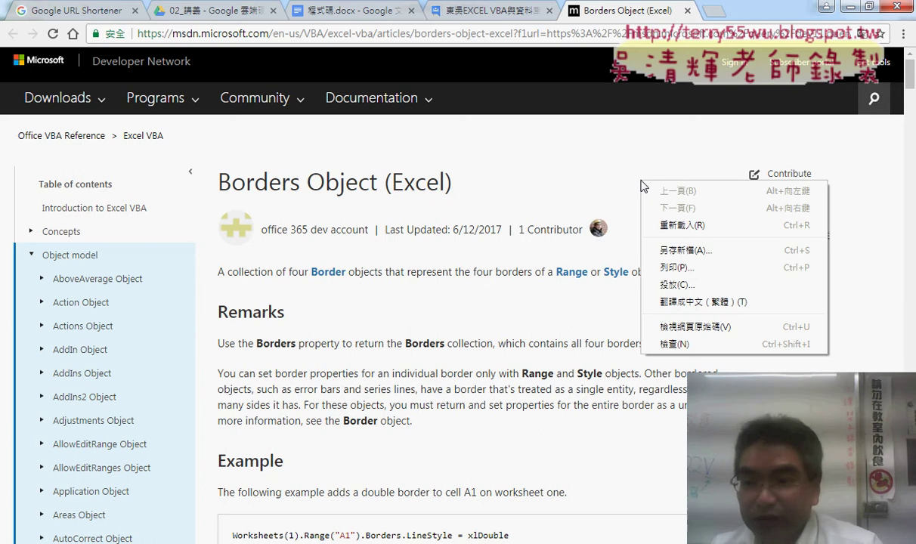
{"action": "left_click", "coordinate": [681, 302]}
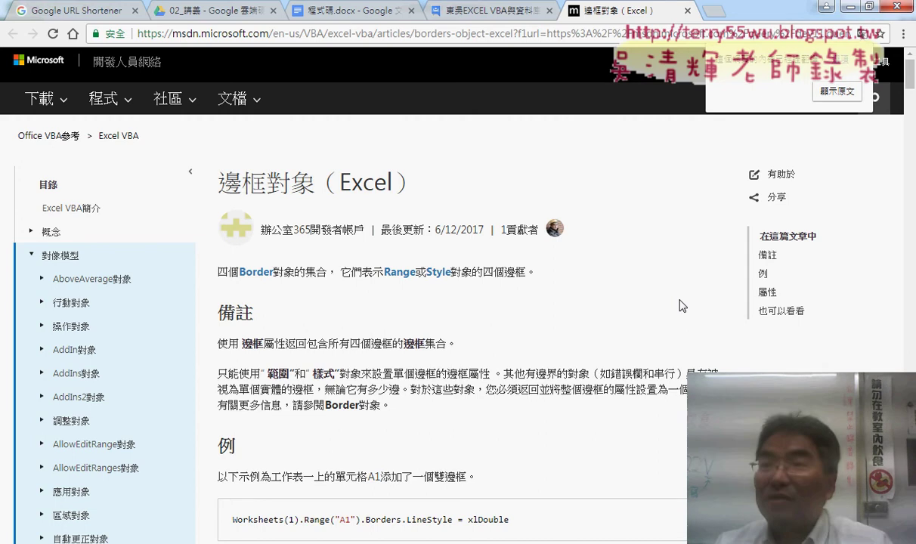
{"action": "scroll", "coordinate": [683, 314], "scroll_direction": "down", "scroll_amount": 3}
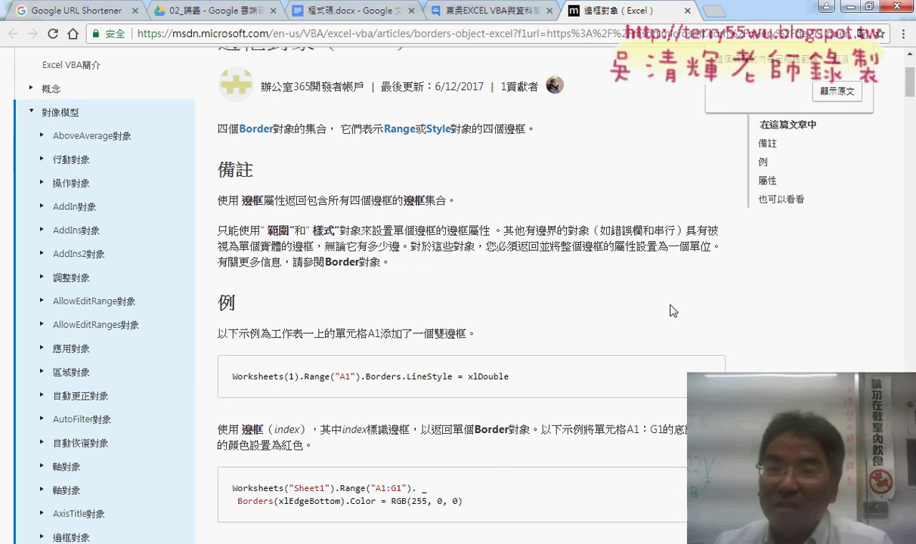
{"action": "scroll", "coordinate": [672, 311], "scroll_direction": "up", "scroll_amount": 1}
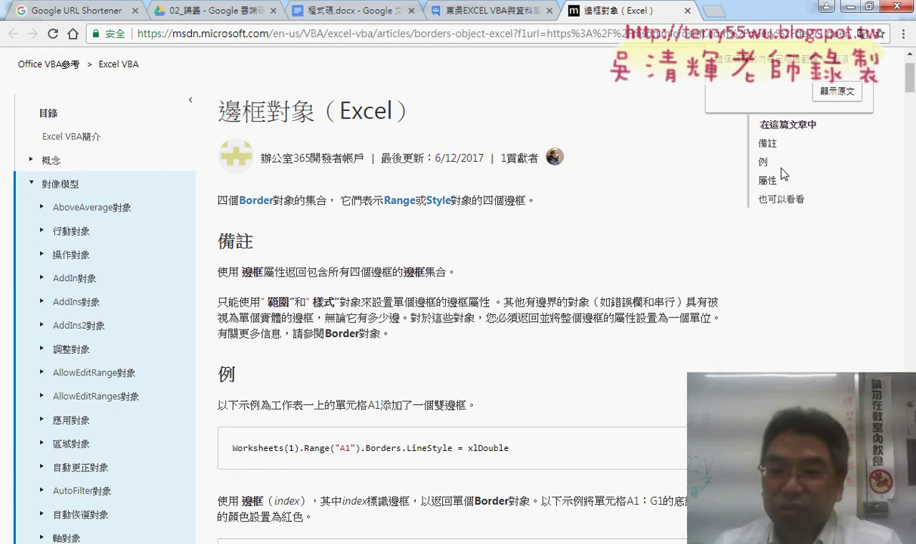
Step: Restore the original English text and scroll down to the Properties table
{"action": "left_click", "coordinate": [778, 89]}
{"action": "scroll", "coordinate": [640, 337], "scroll_direction": "down", "scroll_amount": 1}
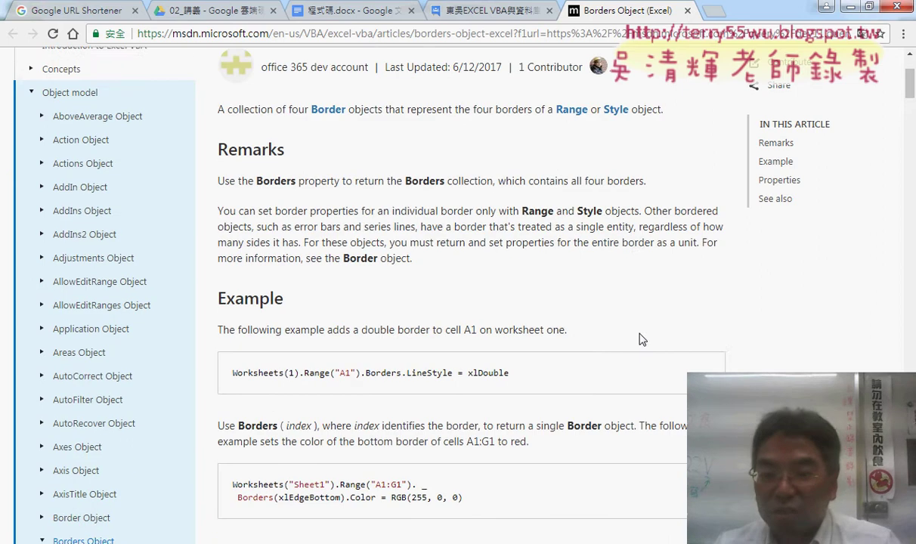
{"action": "scroll", "coordinate": [640, 340], "scroll_direction": "down", "scroll_amount": 1}
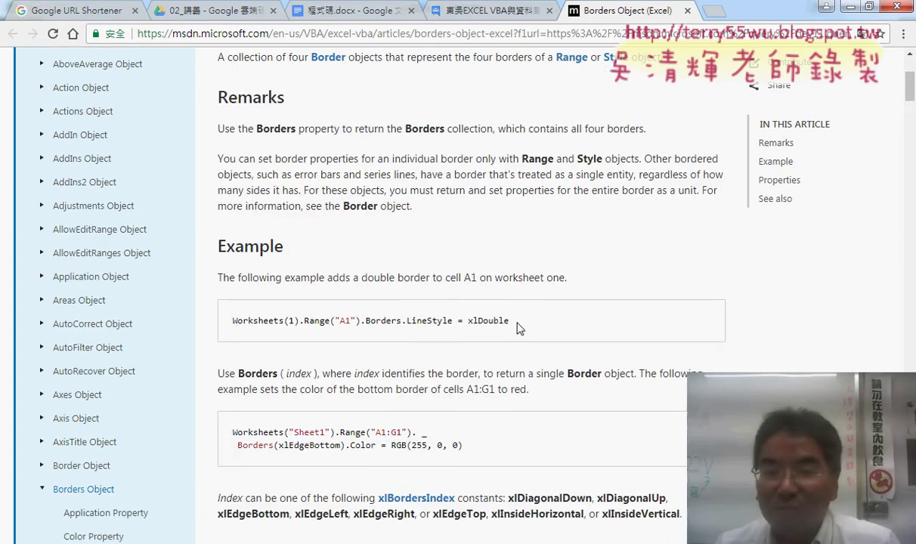
{"action": "left_click_drag", "start_coordinate": [518, 321], "coordinate": [335, 321]}
{"action": "scroll", "coordinate": [574, 360], "scroll_direction": "down", "scroll_amount": 2}
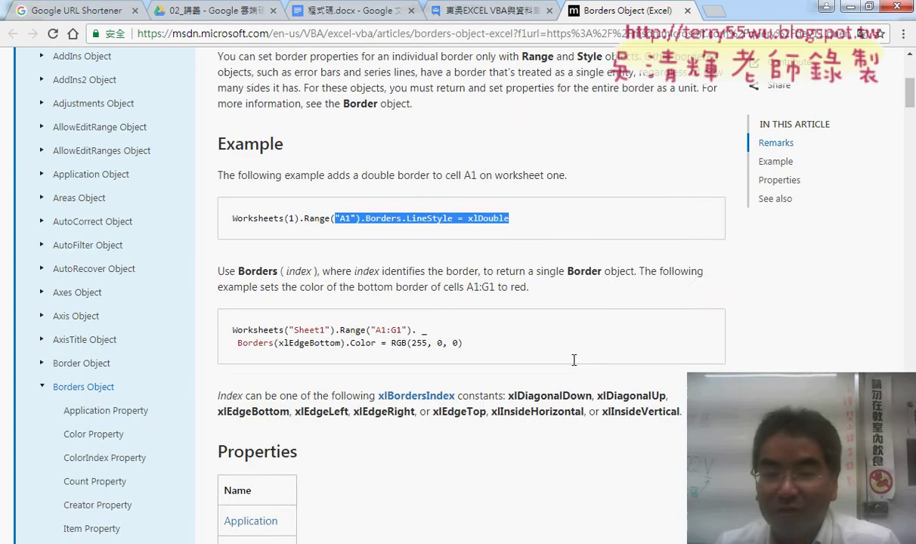
{"action": "scroll", "coordinate": [574, 363], "scroll_direction": "down", "scroll_amount": 3}
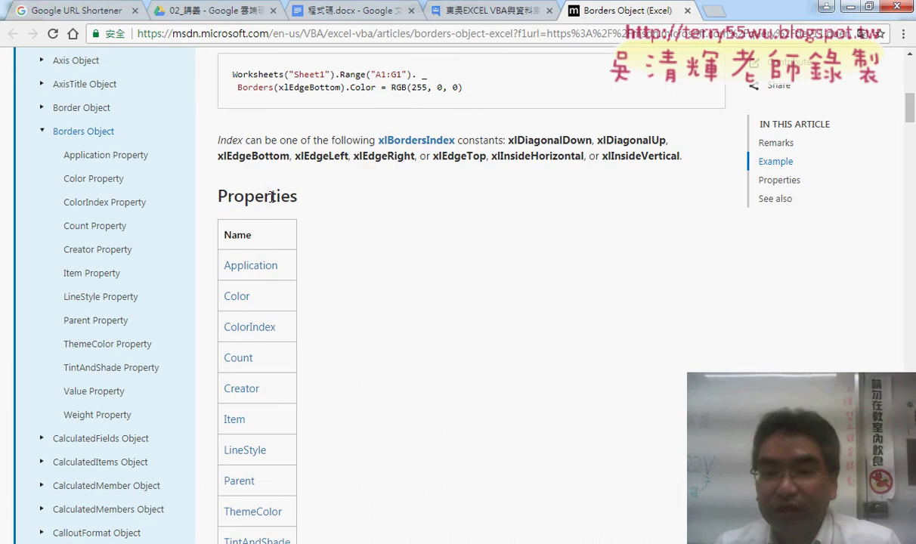
{"action": "double_click", "coordinate": [271, 197]}
{"action": "scroll", "coordinate": [472, 362], "scroll_direction": "down", "scroll_amount": 2}
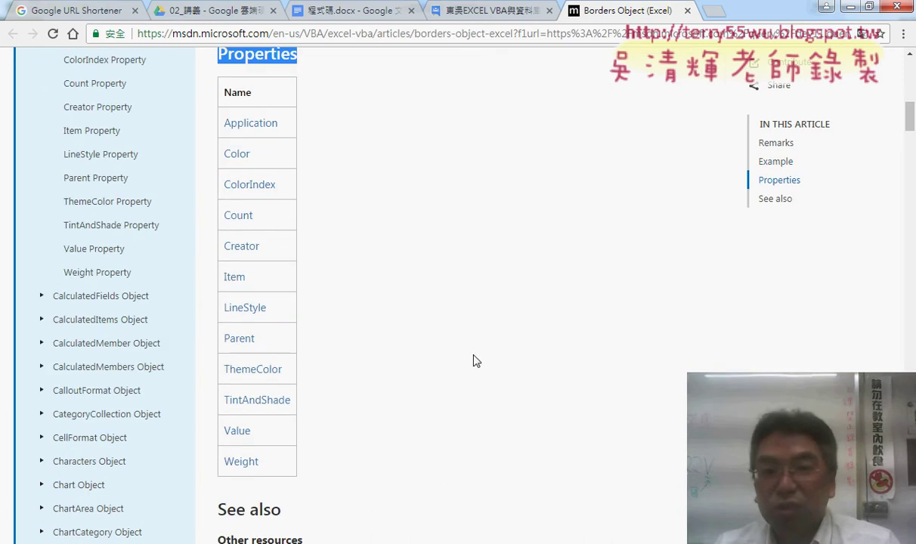
{"action": "scroll", "coordinate": [473, 362], "scroll_direction": "down", "scroll_amount": 2}
{"action": "scroll", "coordinate": [415, 237], "scroll_direction": "up", "scroll_amount": 2}
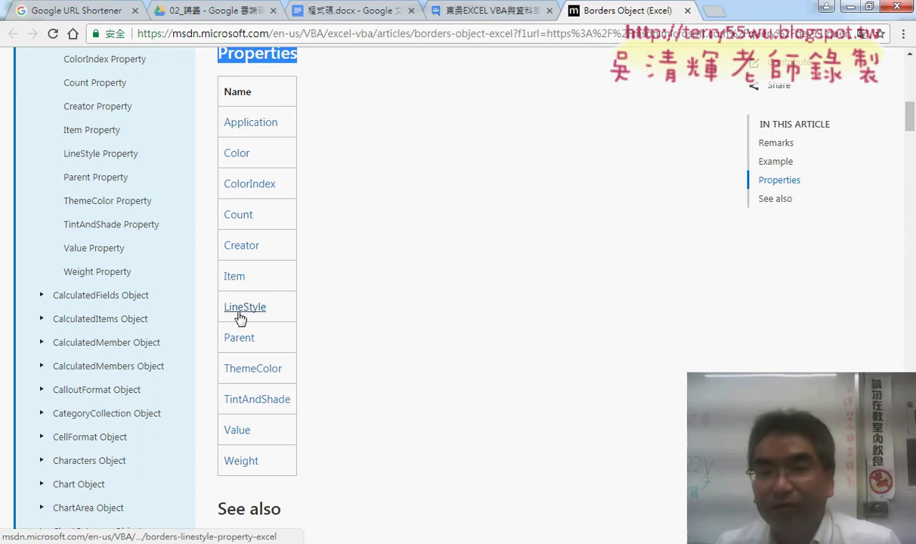
Step: Open the Borders.Color property page from the Properties table and read through it
{"action": "left_click", "coordinate": [237, 153]}
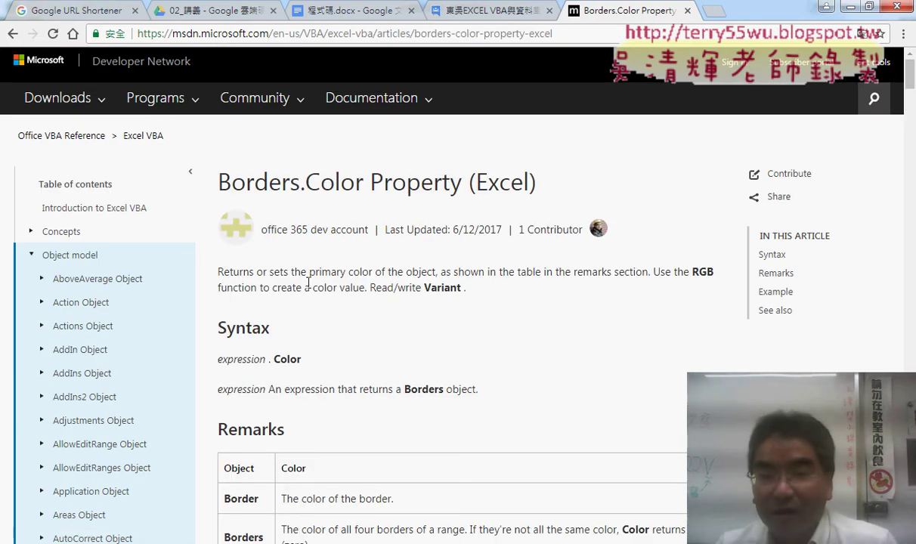
{"action": "scroll", "coordinate": [458, 296], "scroll_direction": "down", "scroll_amount": 1}
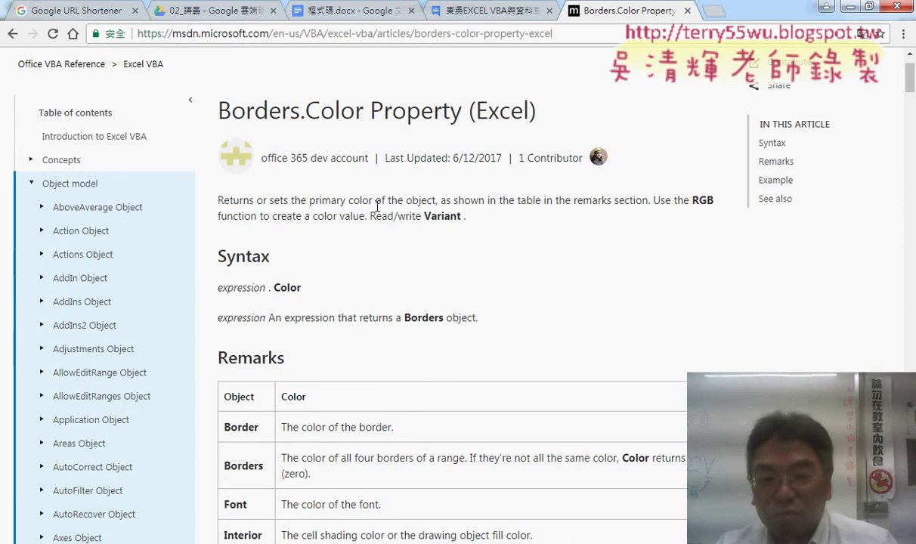
{"action": "scroll", "coordinate": [558, 266], "scroll_direction": "down", "scroll_amount": 1}
{"action": "scroll", "coordinate": [491, 266], "scroll_direction": "down", "scroll_amount": 2}
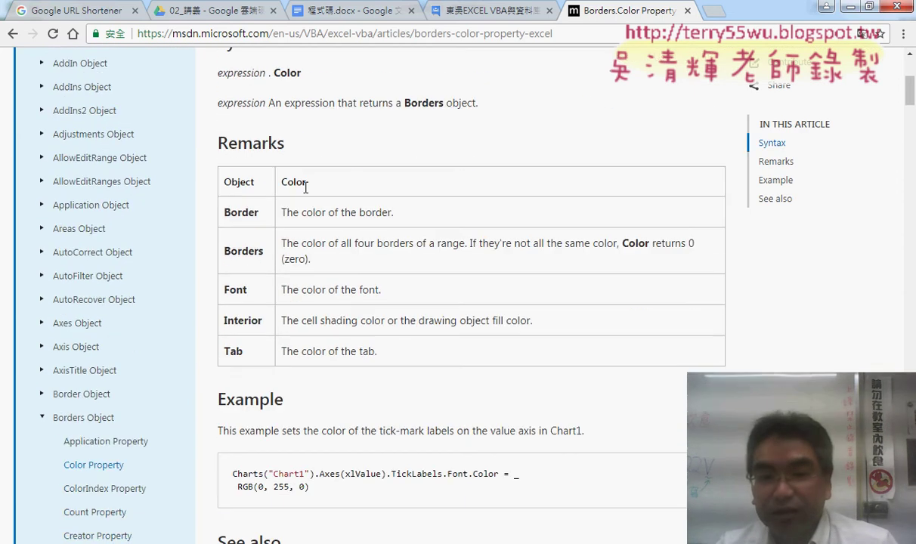
{"action": "scroll", "coordinate": [316, 341], "scroll_direction": "down", "scroll_amount": 2}
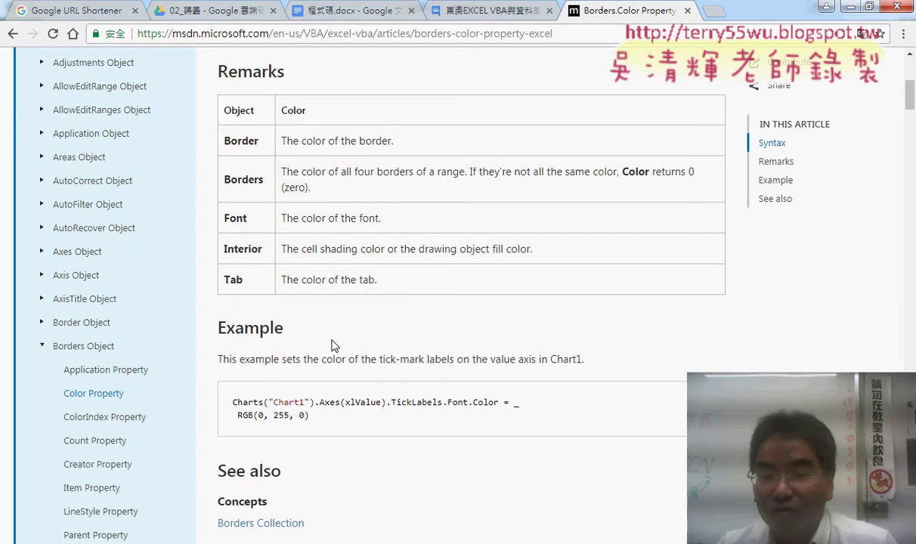
{"action": "scroll", "coordinate": [448, 376], "scroll_direction": "up", "scroll_amount": 1}
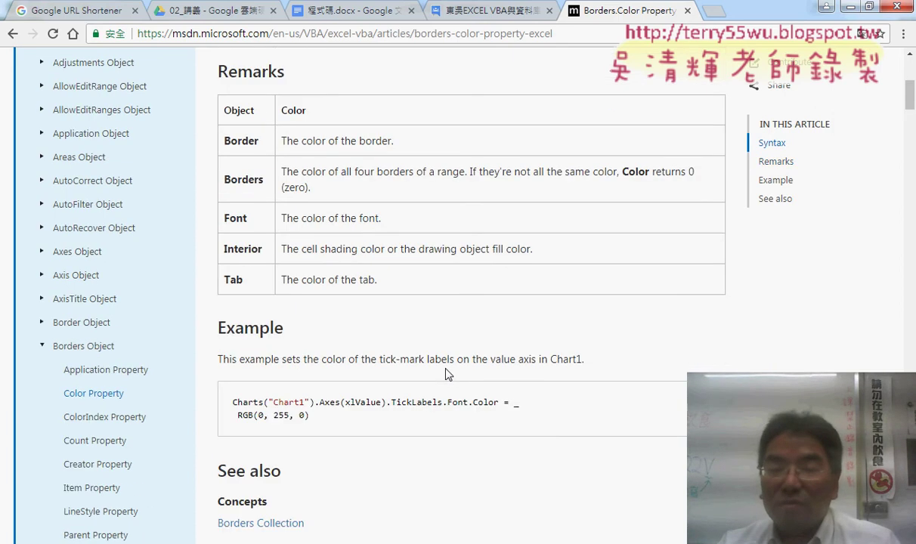
{"action": "scroll", "coordinate": [457, 372], "scroll_direction": "up", "scroll_amount": 1}
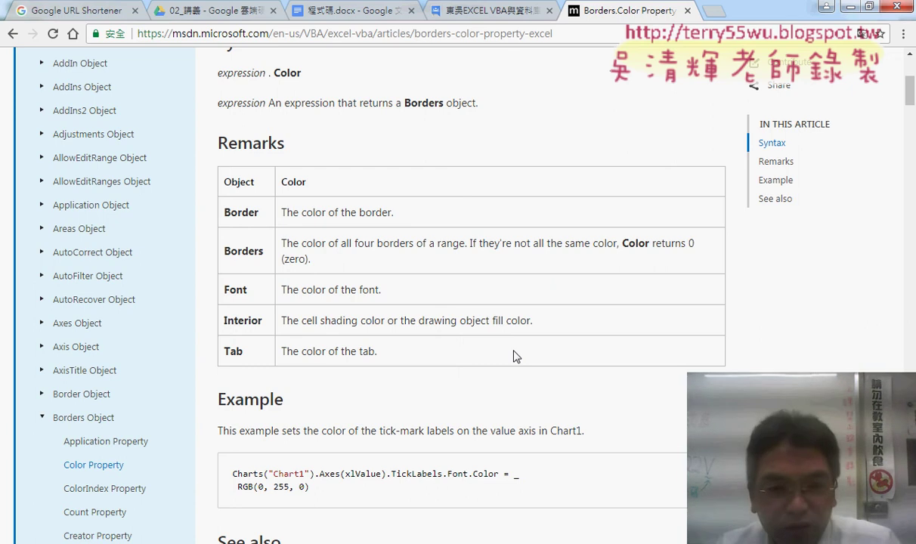
{"action": "scroll", "coordinate": [517, 359], "scroll_direction": "up", "scroll_amount": 2}
{"action": "scroll", "coordinate": [519, 362], "scroll_direction": "up", "scroll_amount": 2}
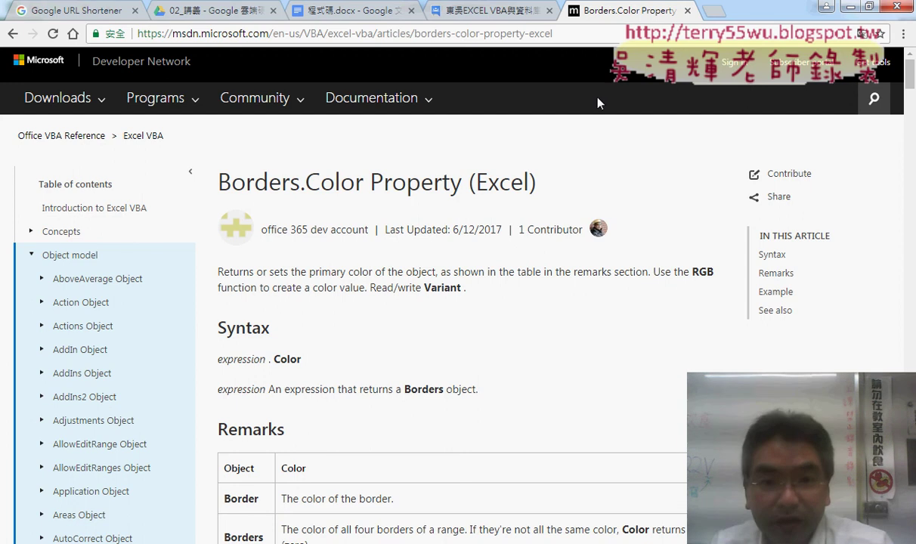
Step: Browse the documentation categories, then close the Borders.Color Property page
{"action": "left_click", "coordinate": [424, 100]}
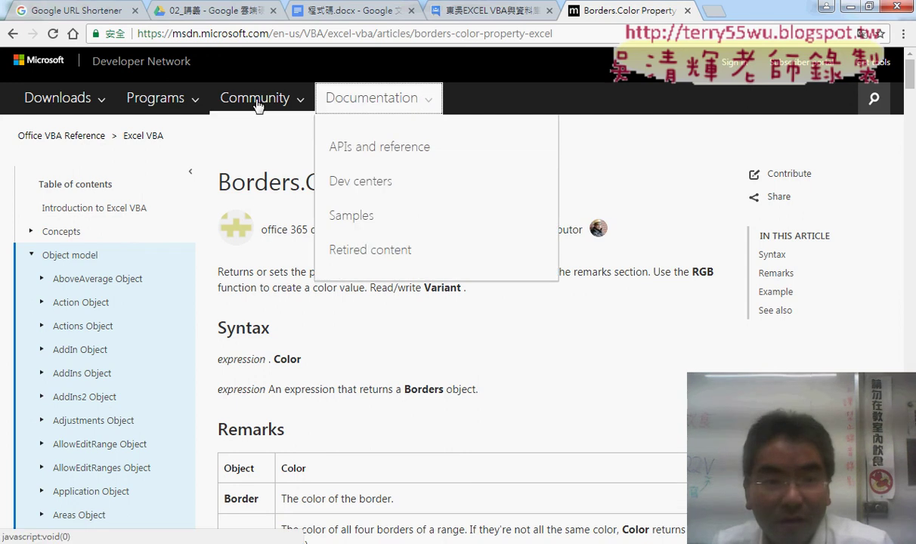
{"action": "mouse_move", "coordinate": [155, 105]}
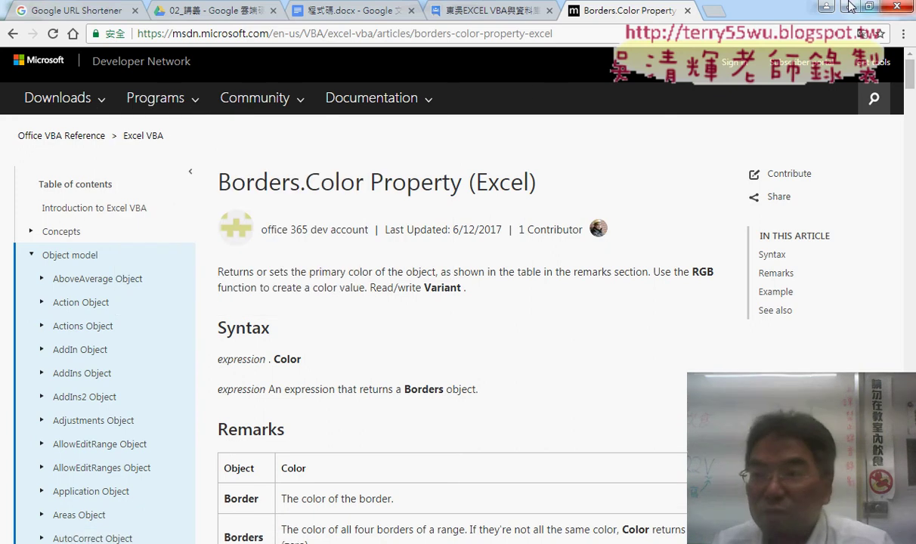
{"action": "left_click", "coordinate": [687, 11]}
Step: Return to Excel, uncover columns G–H, and run the grading macro with F5
{"action": "left_click", "coordinate": [847, 6]}
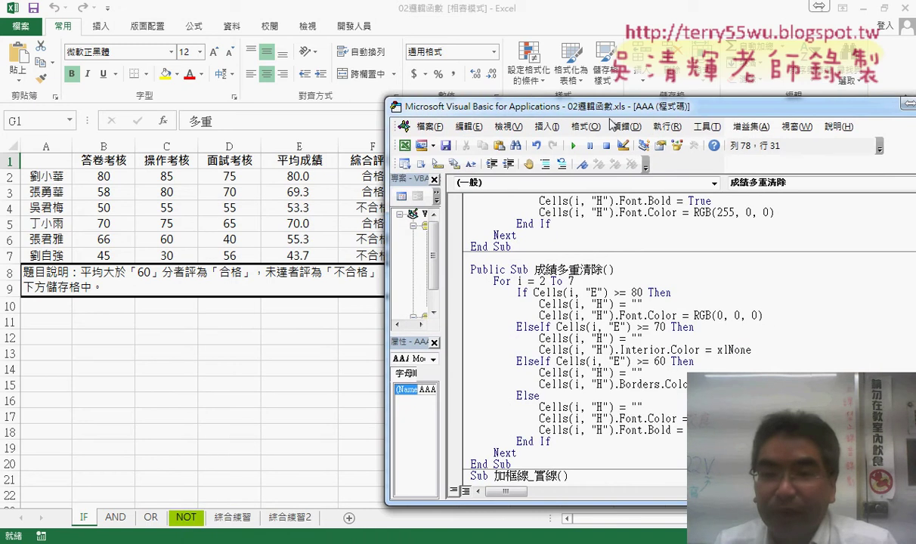
{"action": "left_click_drag", "start_coordinate": [538, 106], "coordinate": [709, 99]}
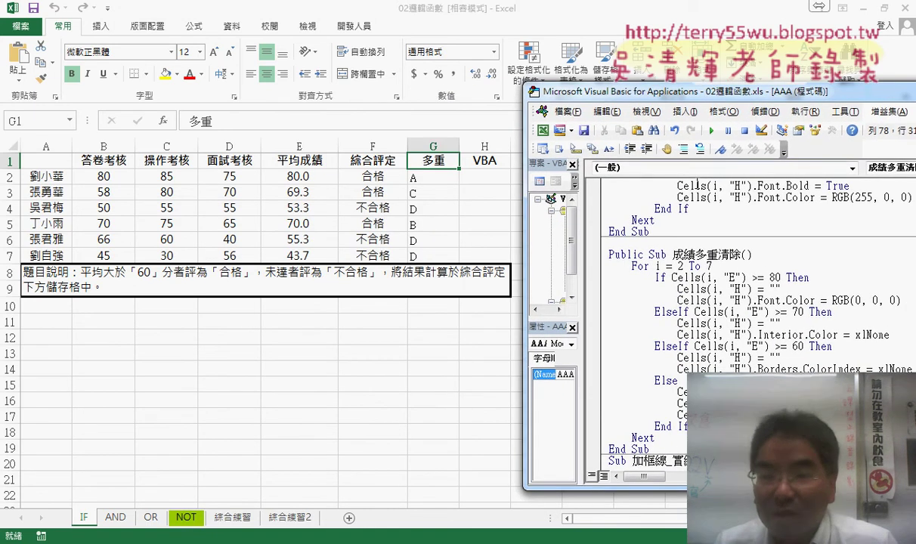
{"action": "left_click", "coordinate": [696, 185]}
{"action": "key", "text": "F5"}
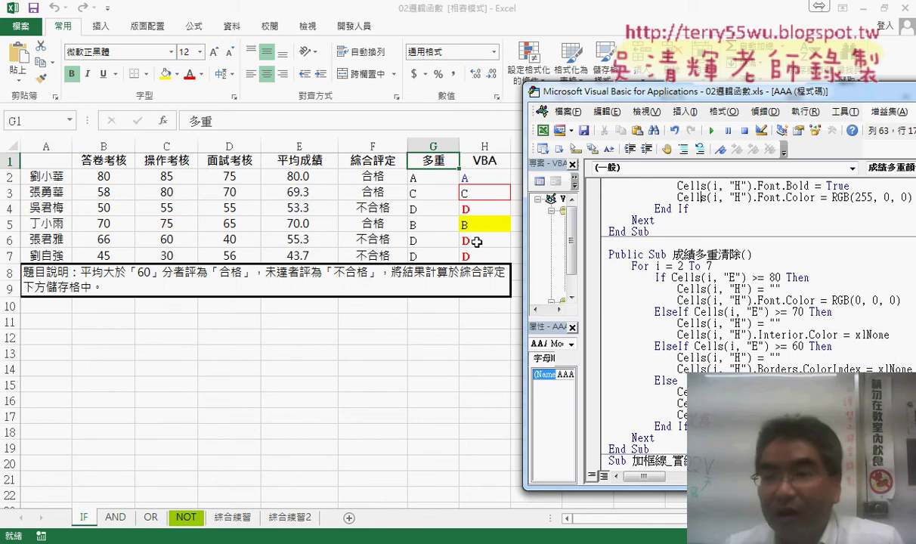
Step: Run the 成績多重清除 macro to clear the grades in column H
{"action": "mouse_move", "coordinate": [655, 91]}
{"action": "left_mouse_down"}
{"action": "mouse_move", "coordinate": [637, 78]}
{"action": "mouse_move", "coordinate": [544, 70]}
{"action": "left_mouse_up"}
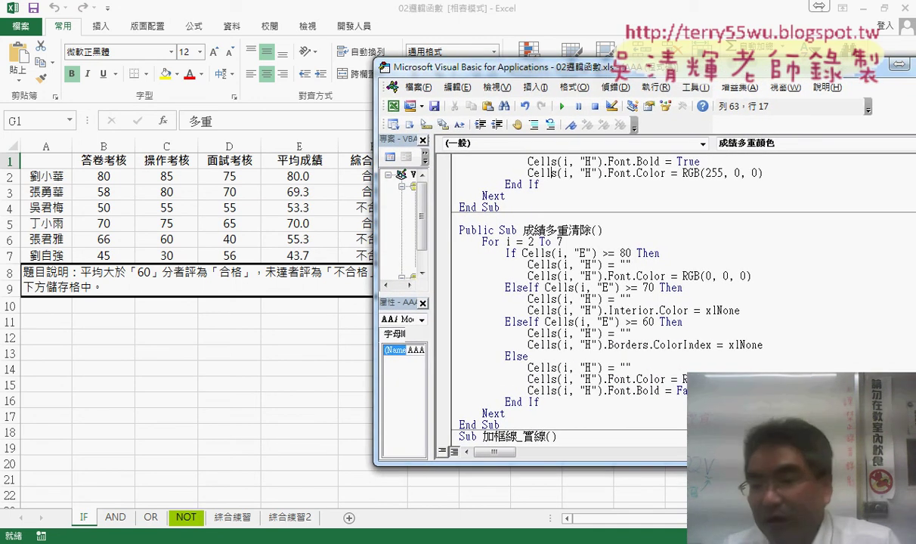
{"action": "double_click", "coordinate": [682, 391]}
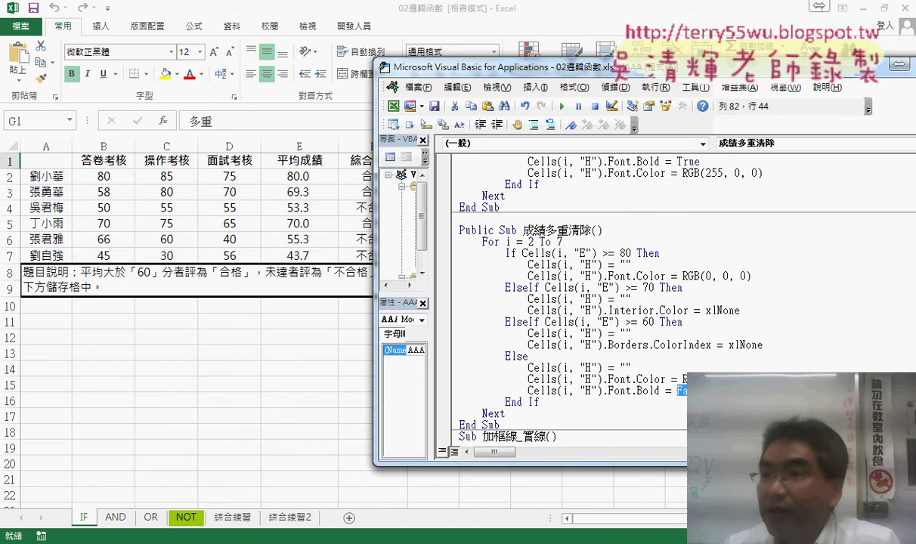
{"action": "left_click", "coordinate": [706, 379]}
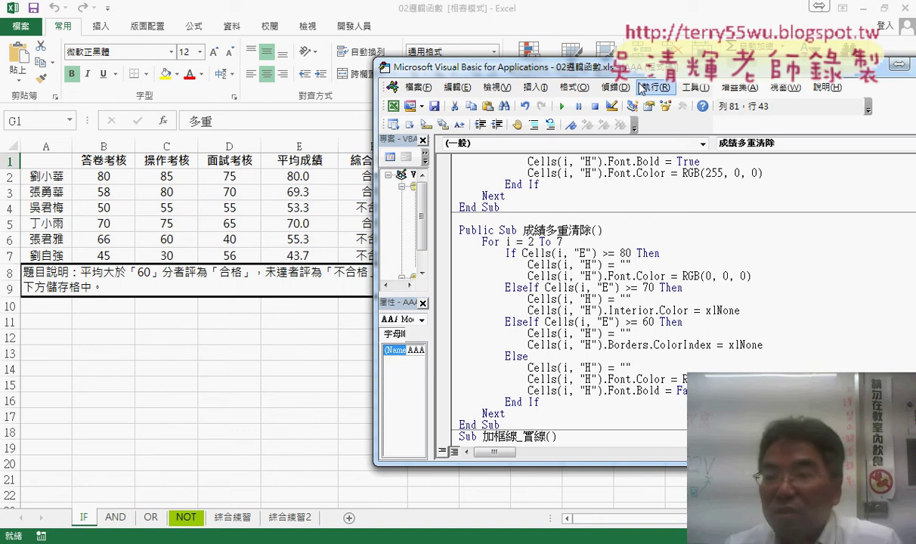
{"action": "left_click_drag", "start_coordinate": [608, 67], "coordinate": [739, 75]}
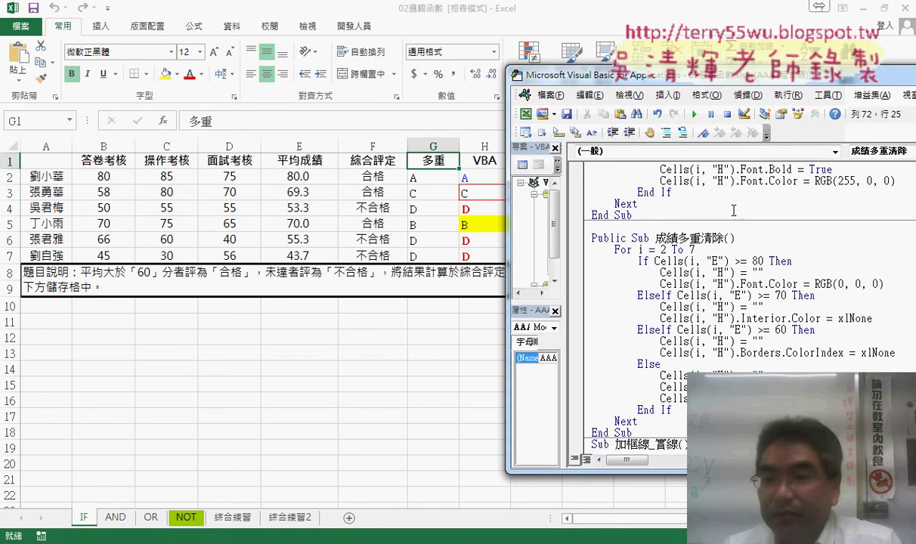
{"action": "scroll", "coordinate": [726, 242], "scroll_direction": "up", "scroll_amount": 4}
{"action": "left_click", "coordinate": [723, 226]}
{"action": "left_click", "coordinate": [694, 432]}
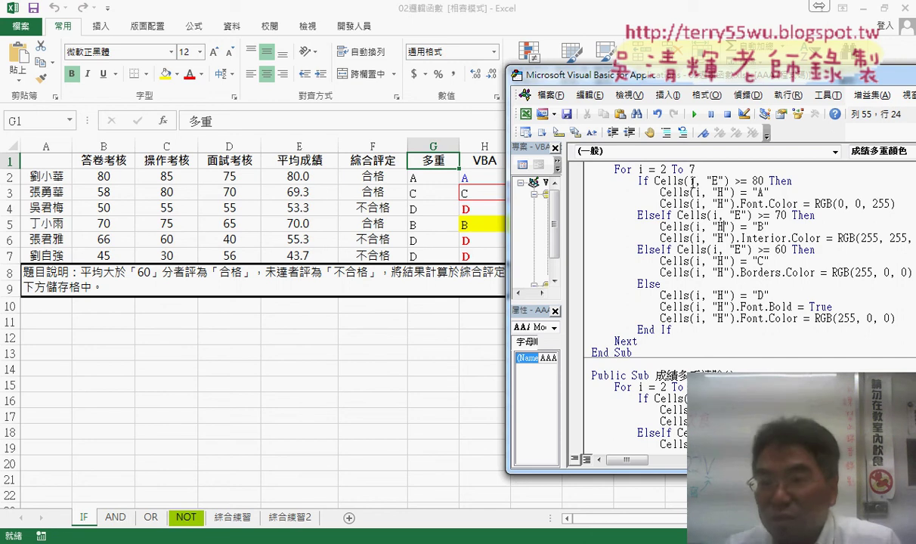
{"action": "left_click", "coordinate": [693, 115]}
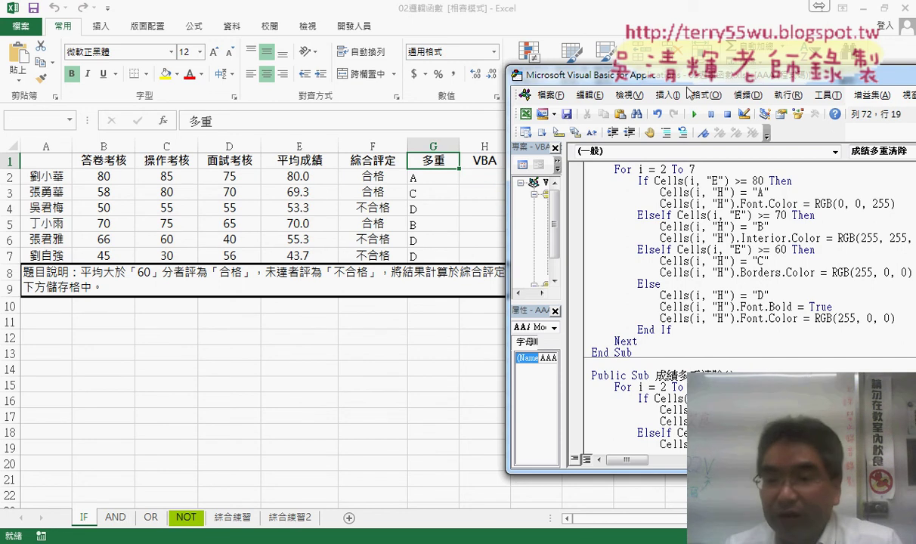
{"action": "left_click_drag", "start_coordinate": [687, 75], "coordinate": [387, 63]}
{"action": "scroll", "coordinate": [550, 251], "scroll_direction": "down", "scroll_amount": 4}
Step: Replace '.ColorIndex = xlNone' on the clear macro's Borders line with a single '.'
{"action": "scroll", "coordinate": [550, 251], "scroll_direction": "down", "scroll_amount": 1}
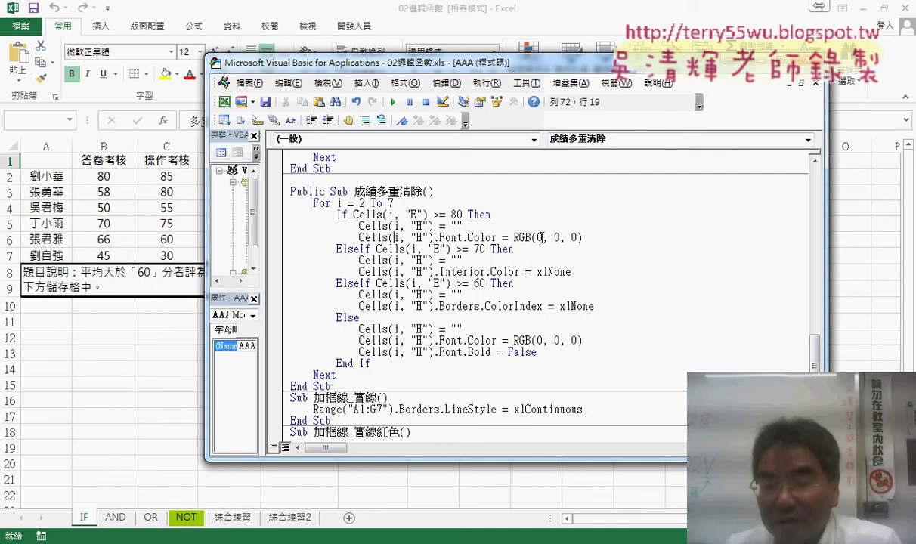
{"action": "left_click_drag", "start_coordinate": [514, 237], "coordinate": [583, 237]}
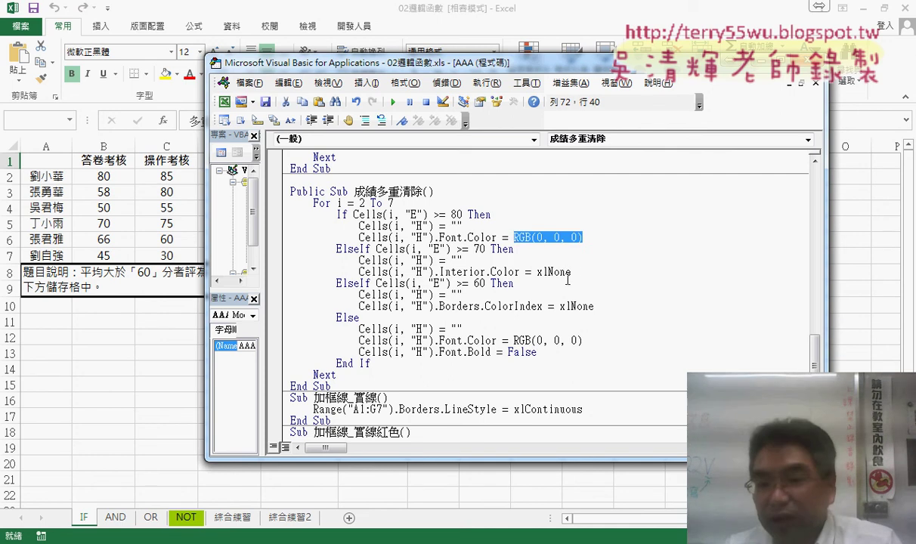
{"action": "left_click_drag", "start_coordinate": [570, 272], "coordinate": [537, 271]}
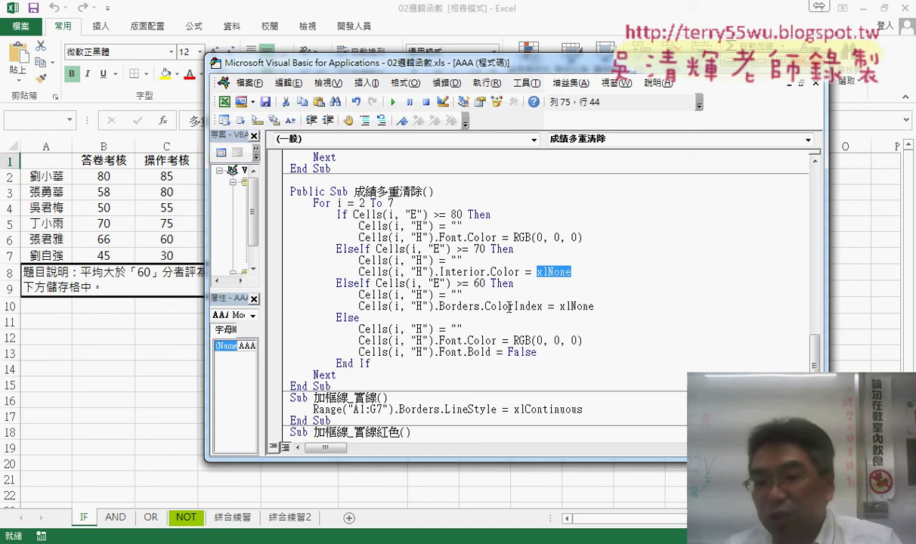
{"action": "left_click_drag", "start_coordinate": [594, 306], "coordinate": [479, 306]}
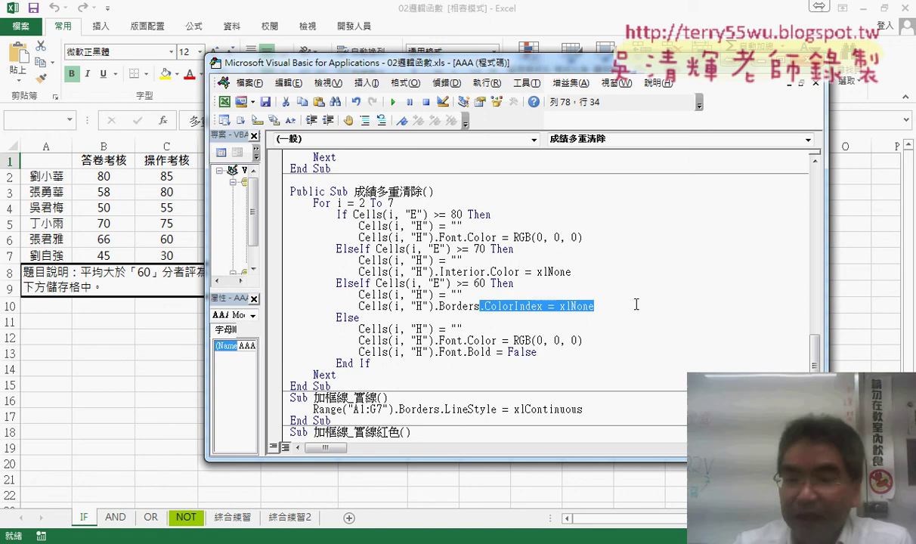
{"action": "type", "text": "."}
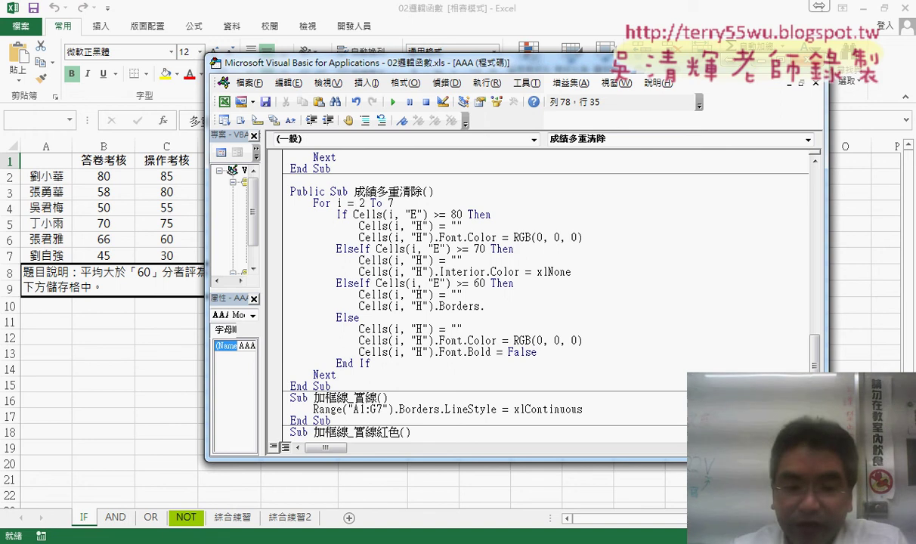
Step: Select '.LineStyle = xlNone' in the 成績多重清除 code of 程式碼.docx
{"action": "left_click", "coordinate": [143, 445]}
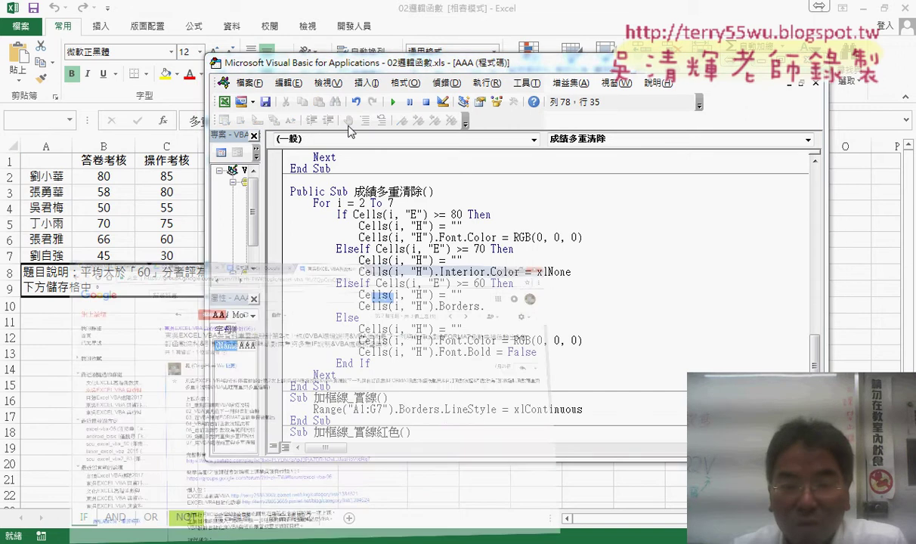
{"action": "left_click", "coordinate": [337, 12]}
{"action": "scroll", "coordinate": [414, 379], "scroll_direction": "down", "scroll_amount": 2}
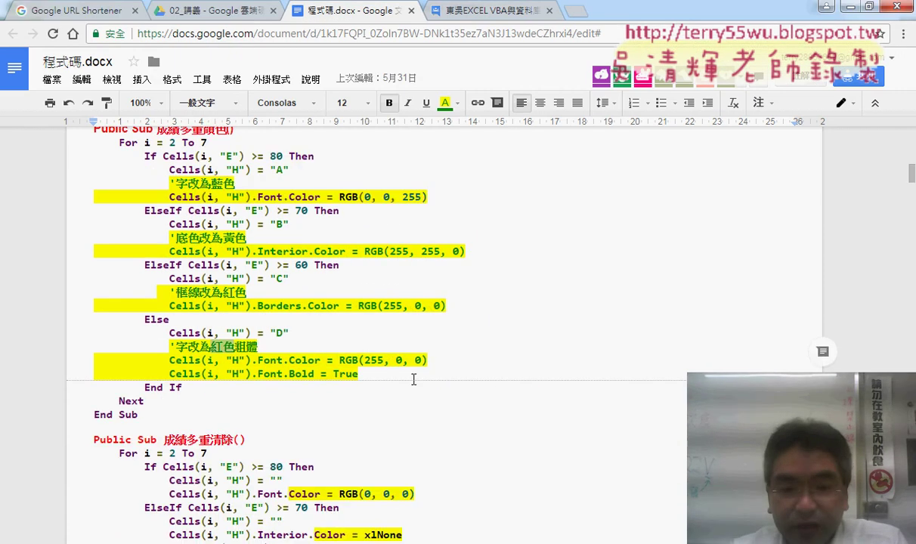
{"action": "scroll", "coordinate": [414, 380], "scroll_direction": "down", "scroll_amount": 1}
{"action": "scroll", "coordinate": [414, 379], "scroll_direction": "down", "scroll_amount": 3}
{"action": "scroll", "coordinate": [414, 378], "scroll_direction": "down", "scroll_amount": 3}
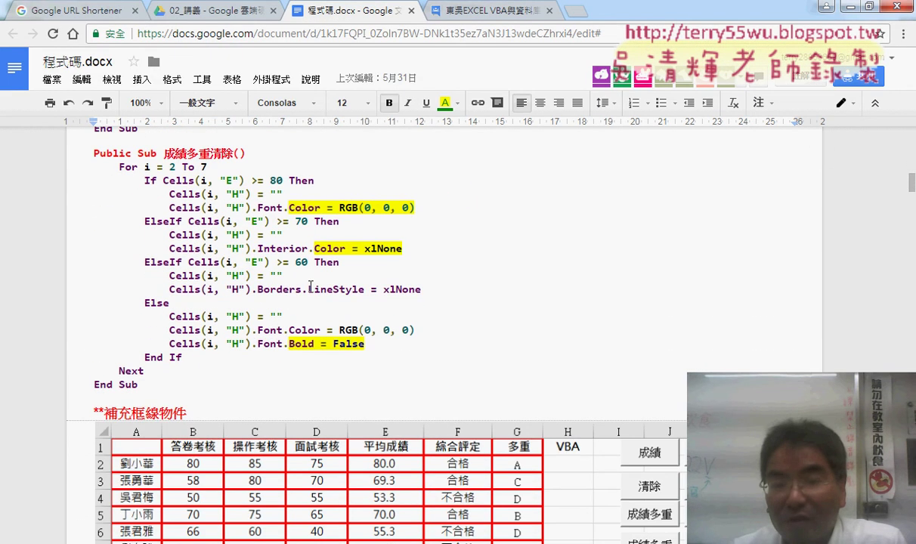
{"action": "left_click_drag", "start_coordinate": [420, 289], "coordinate": [302, 289]}
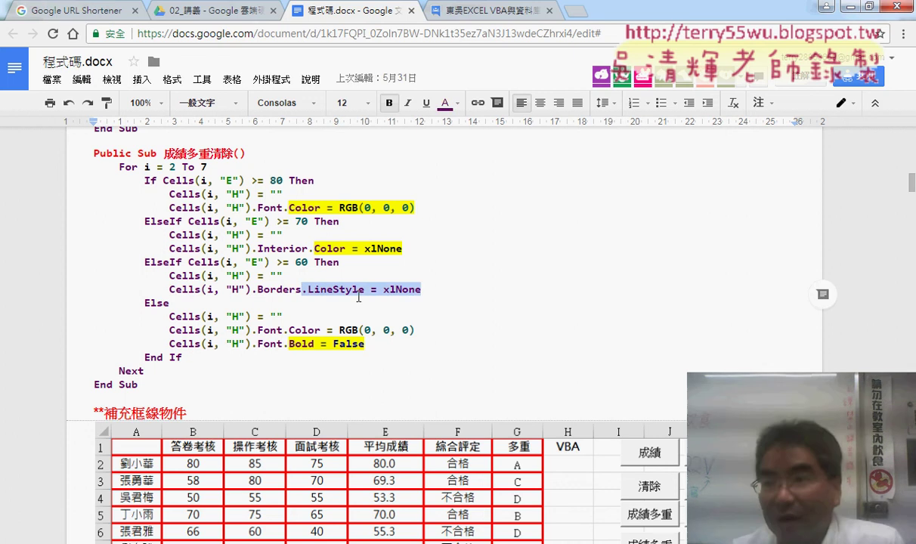
Step: Complete the border line as Borders.LineStyle = xlNone, remove the doubled dot, and return to the worksheet
{"action": "key", "text": "alt+Tab"}
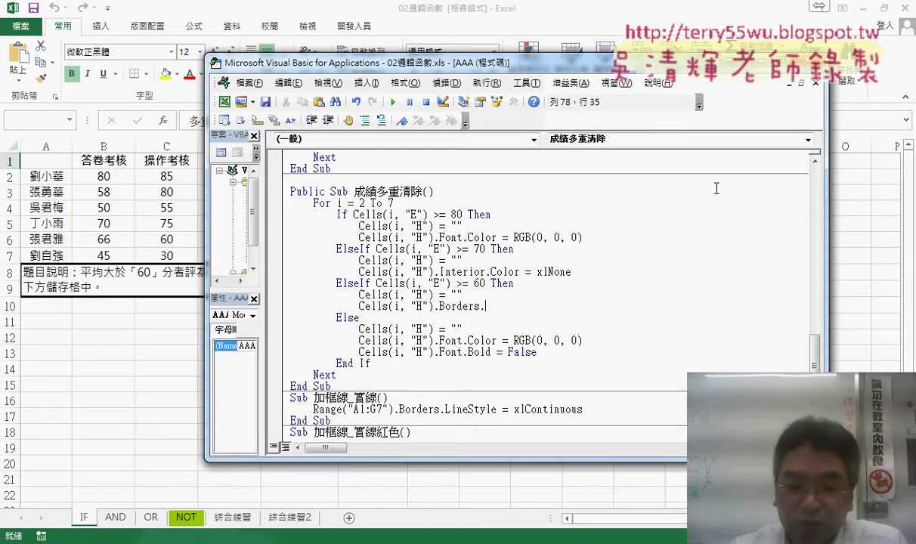
{"action": "type", "text": ".LineStyle = xlNone"}
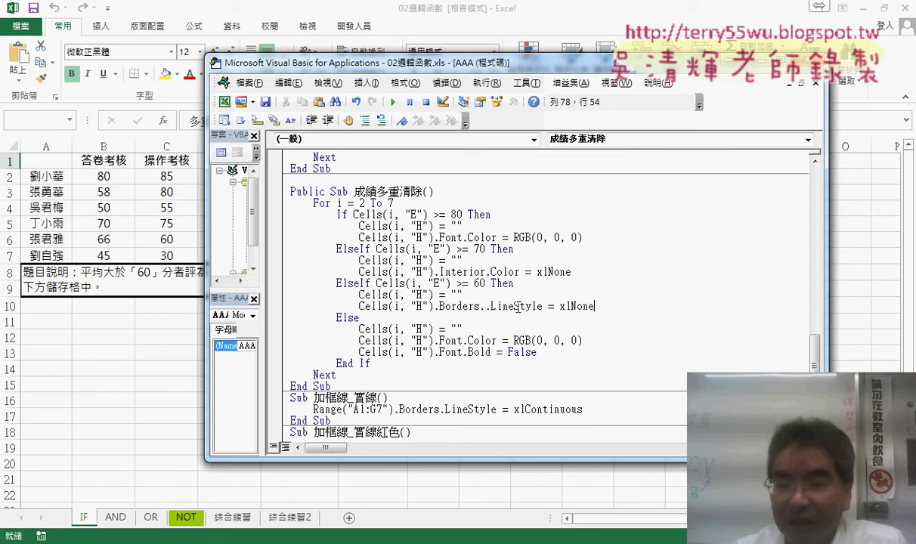
{"action": "key", "text": "Left"}
{"action": "key", "text": "Left"}
{"action": "key", "text": "Left"}
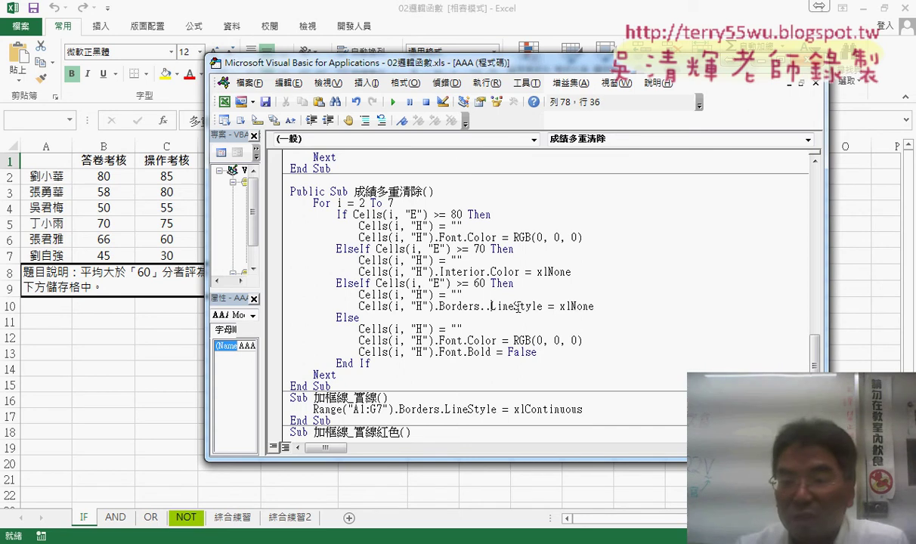
{"action": "key", "text": "BackSpace"}
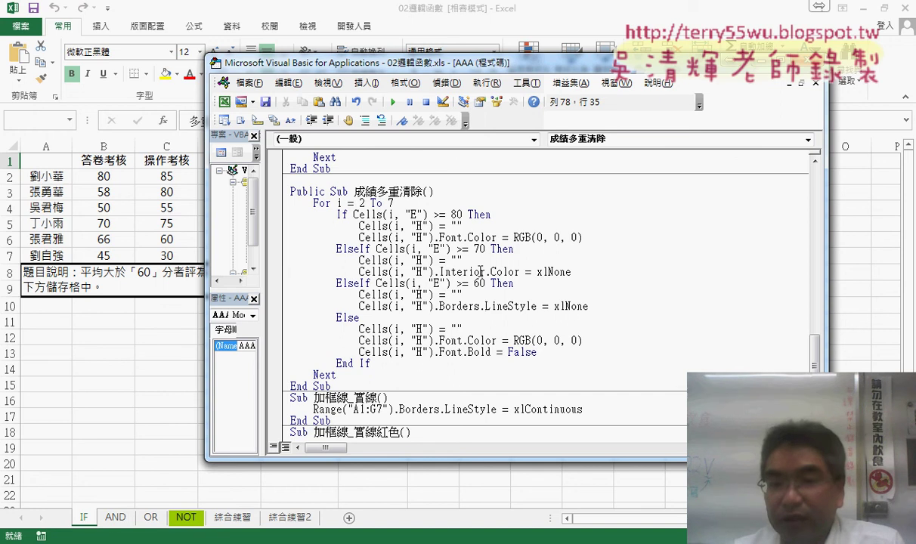
{"action": "left_click_drag", "start_coordinate": [424, 191], "coordinate": [399, 192]}
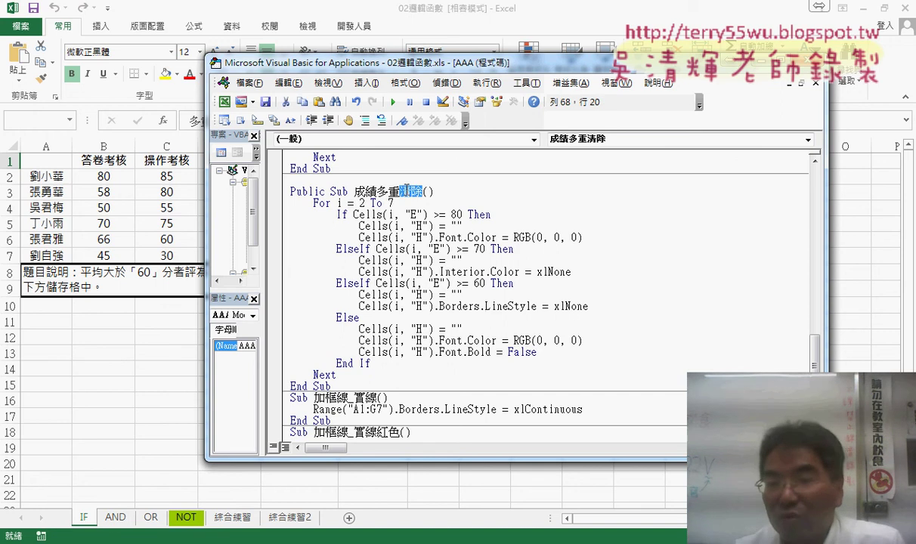
{"action": "key", "text": "alt+F11"}
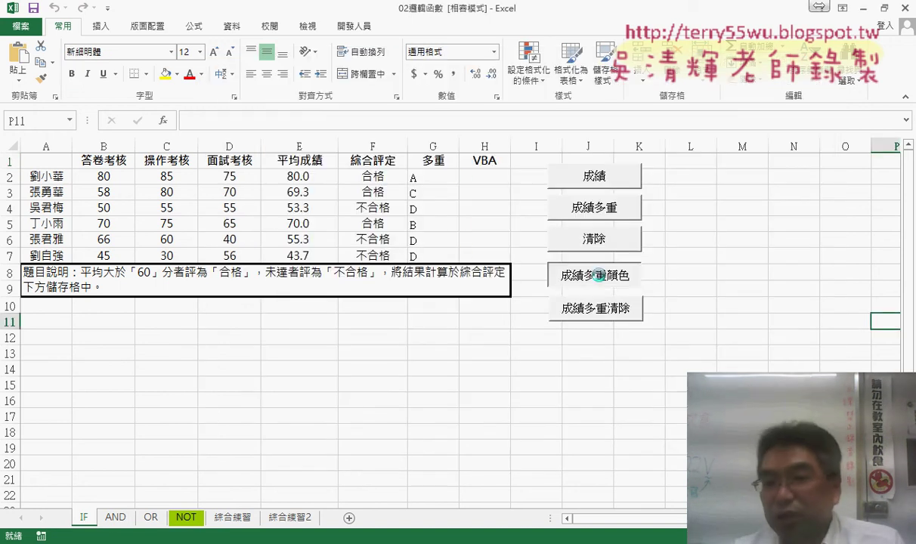
Step: Alternate 成績多重顏色 and 成績多重清除 twice, then colour-code again and use the plain 清除 button
{"action": "left_click", "coordinate": [598, 276]}
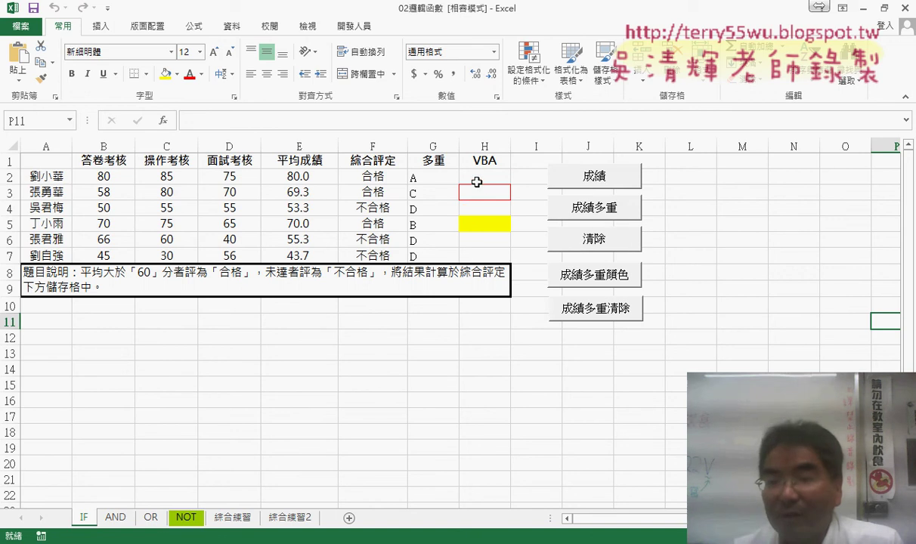
{"action": "left_click", "coordinate": [612, 315]}
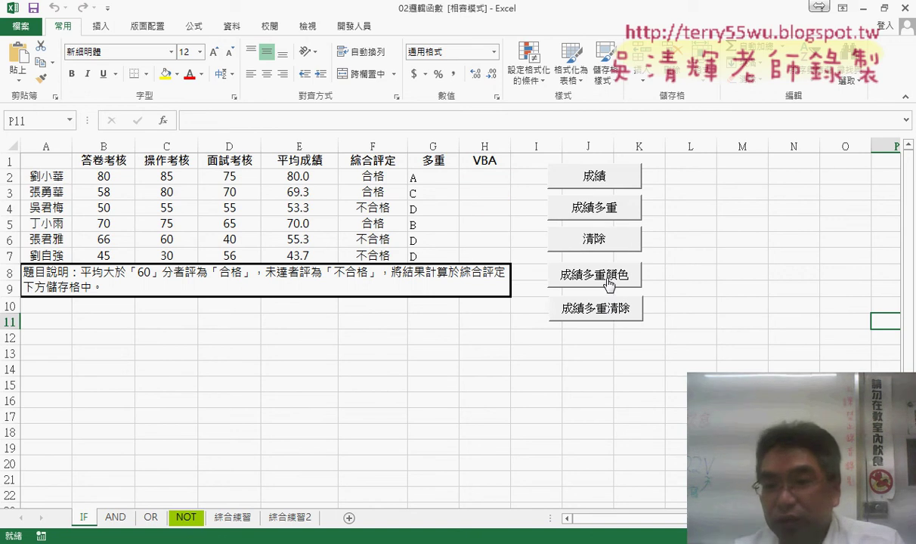
{"action": "left_click", "coordinate": [609, 279]}
{"action": "left_click", "coordinate": [614, 313]}
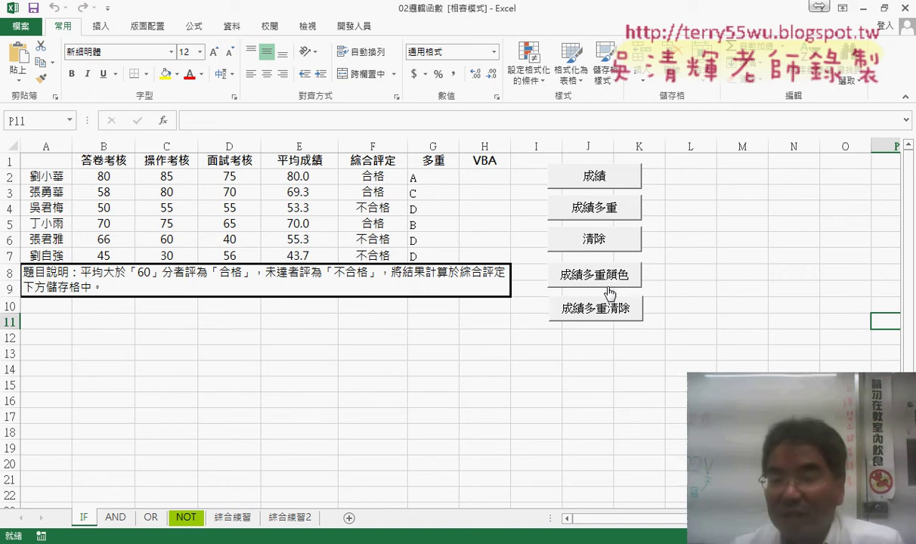
{"action": "left_click", "coordinate": [609, 279]}
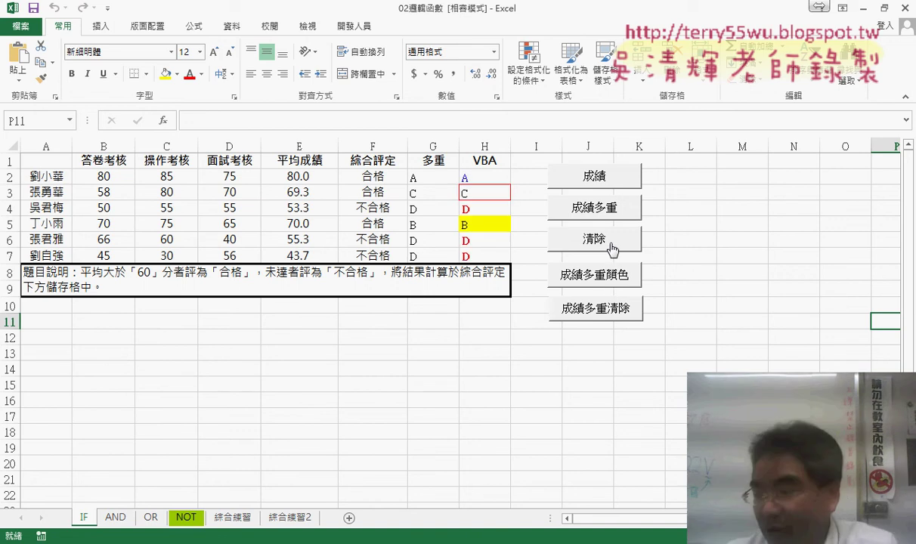
{"action": "left_click", "coordinate": [609, 244]}
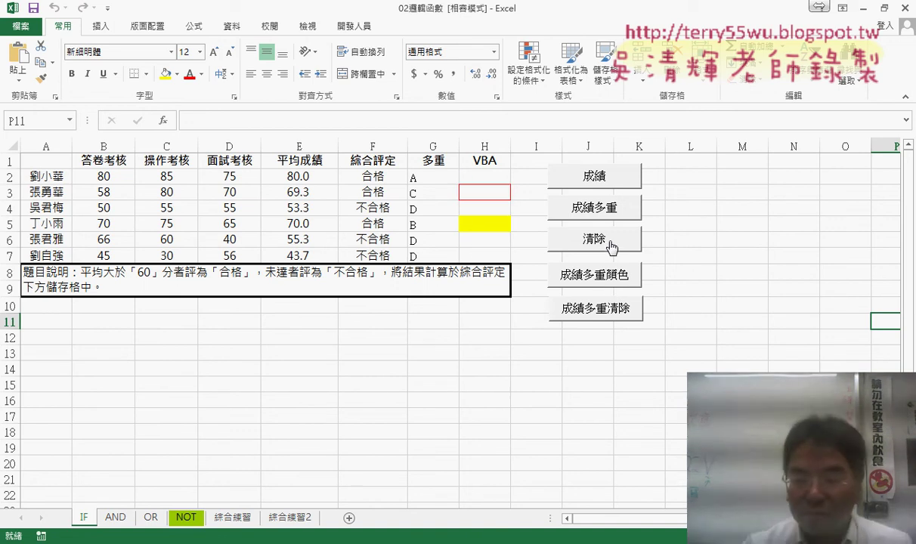